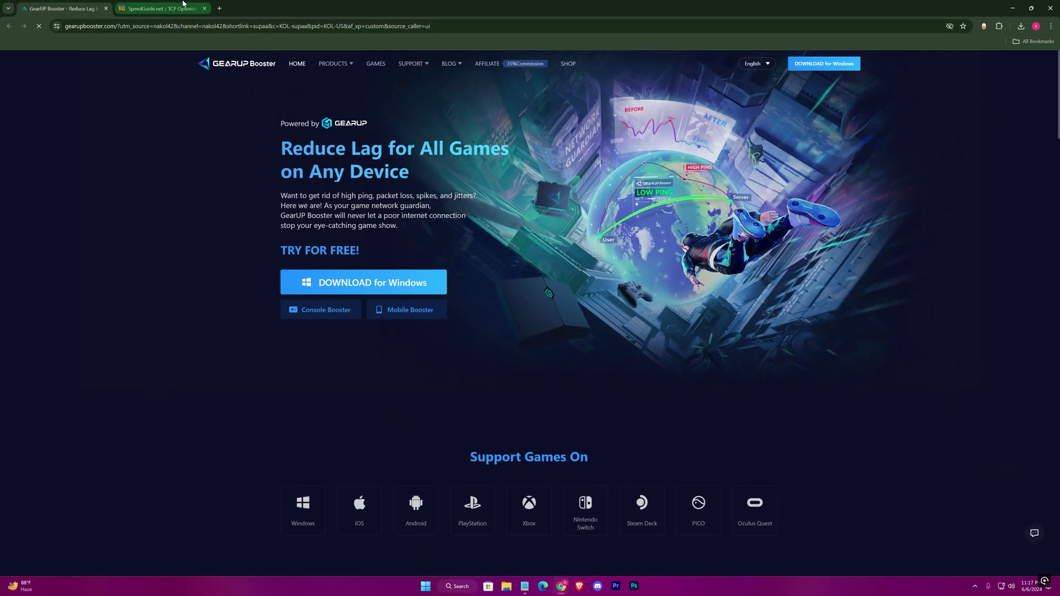
- Download TCP Optimizer 4 from the SpeedGuide page and GearUP Booster for Windows from its website
left_click(160, 8)
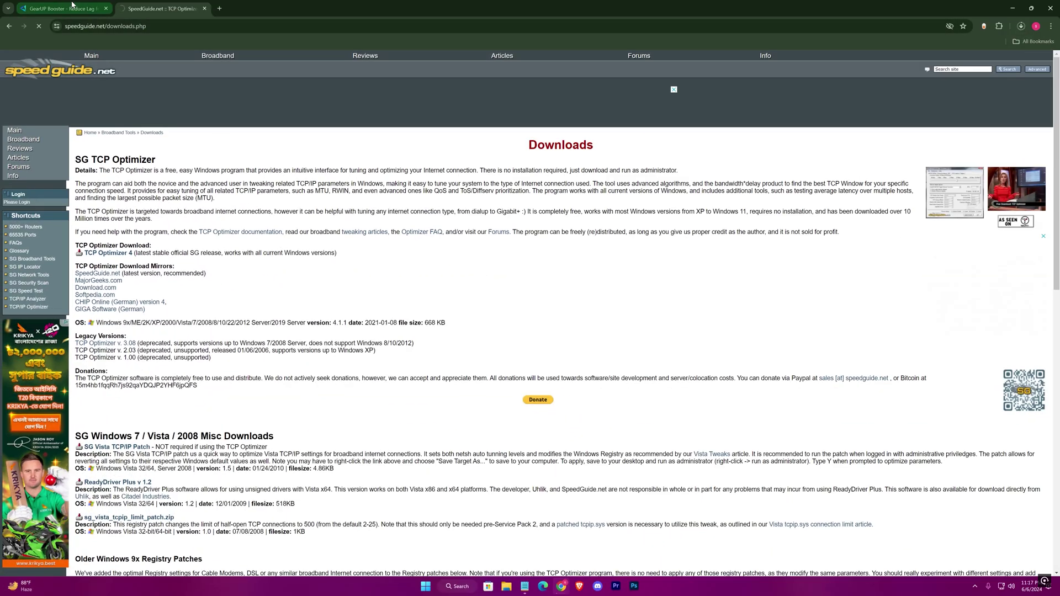
left_click(72, 6)
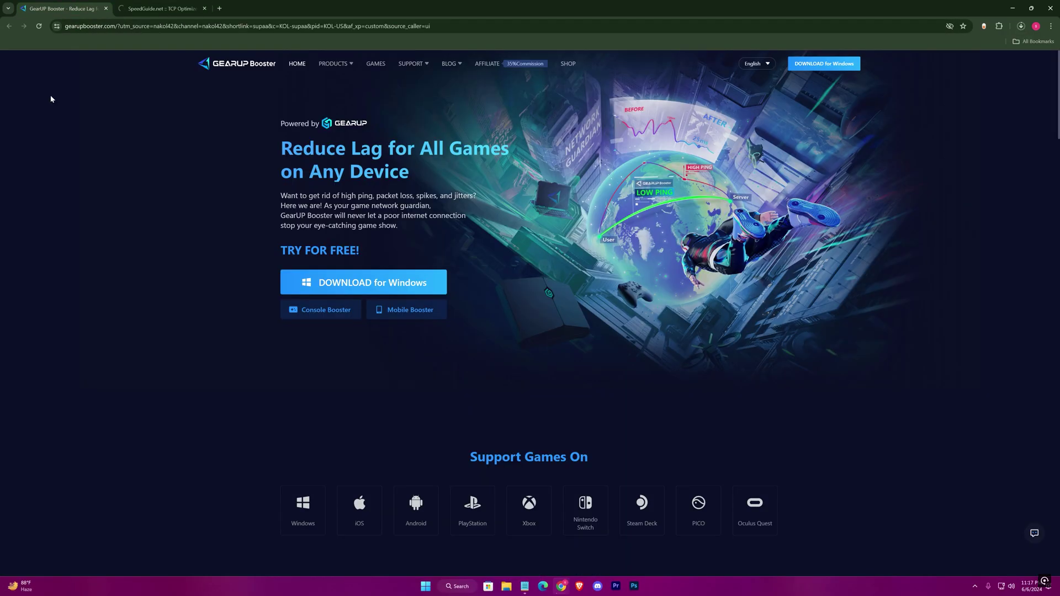
left_click(363, 287)
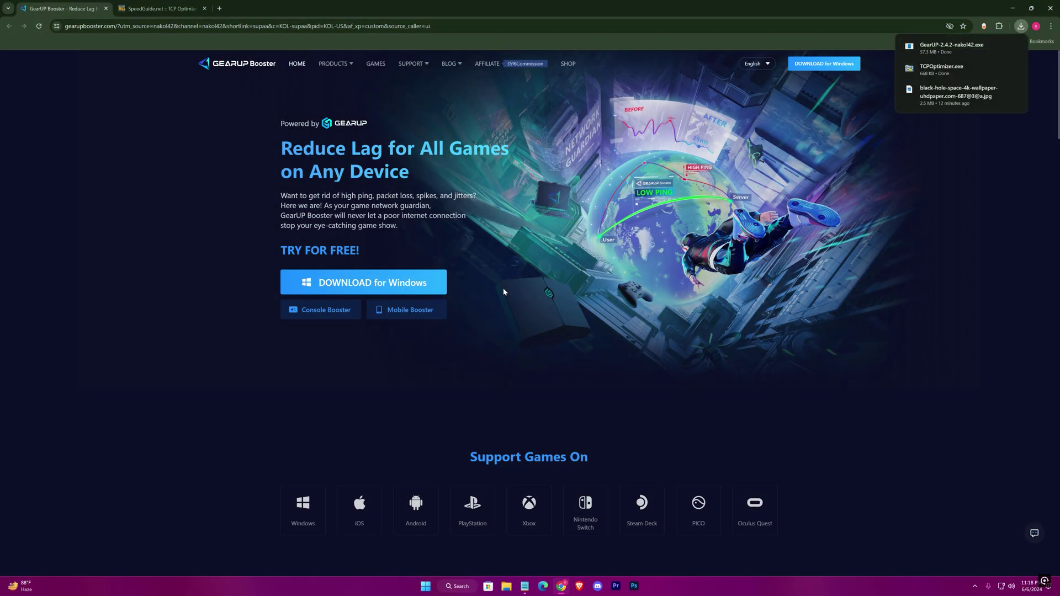
mouse_move(1018, 58)
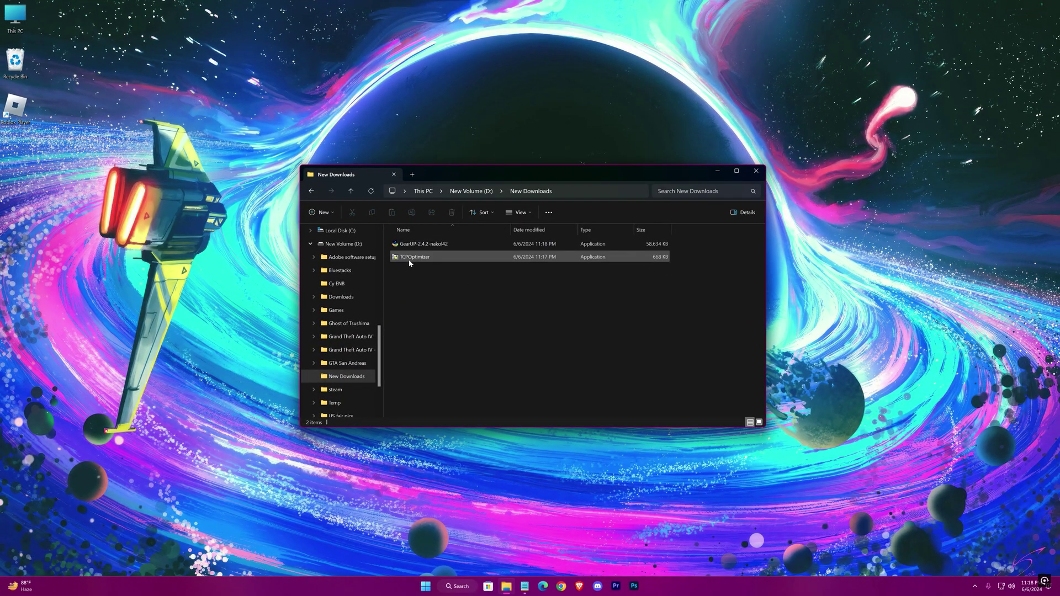
- Run the downloaded TCPOptimizer application as administrator and allow it to make changes to the device
left_click(417, 258)
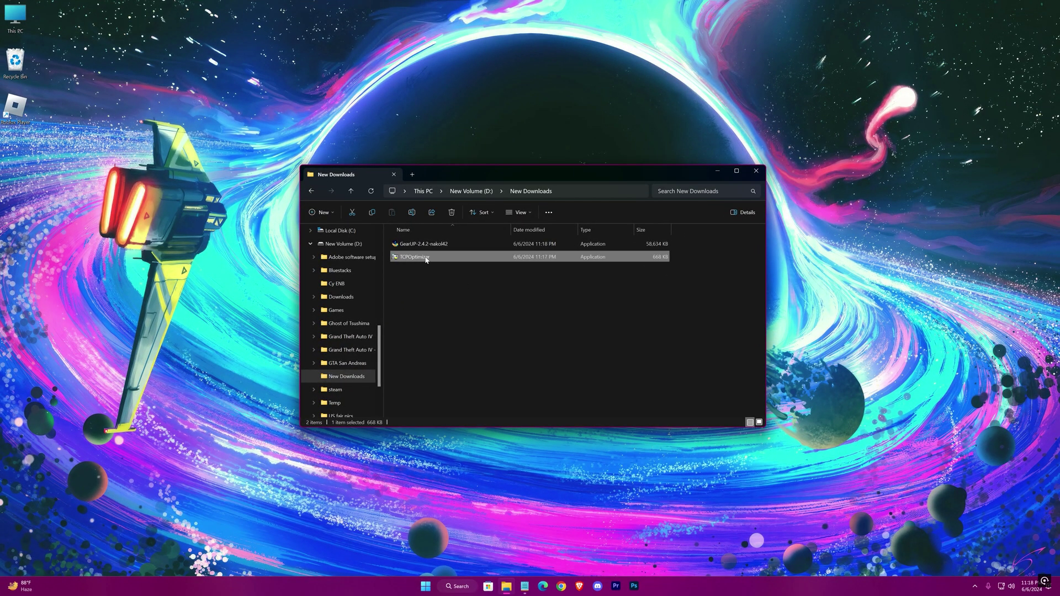
right_click(432, 258)
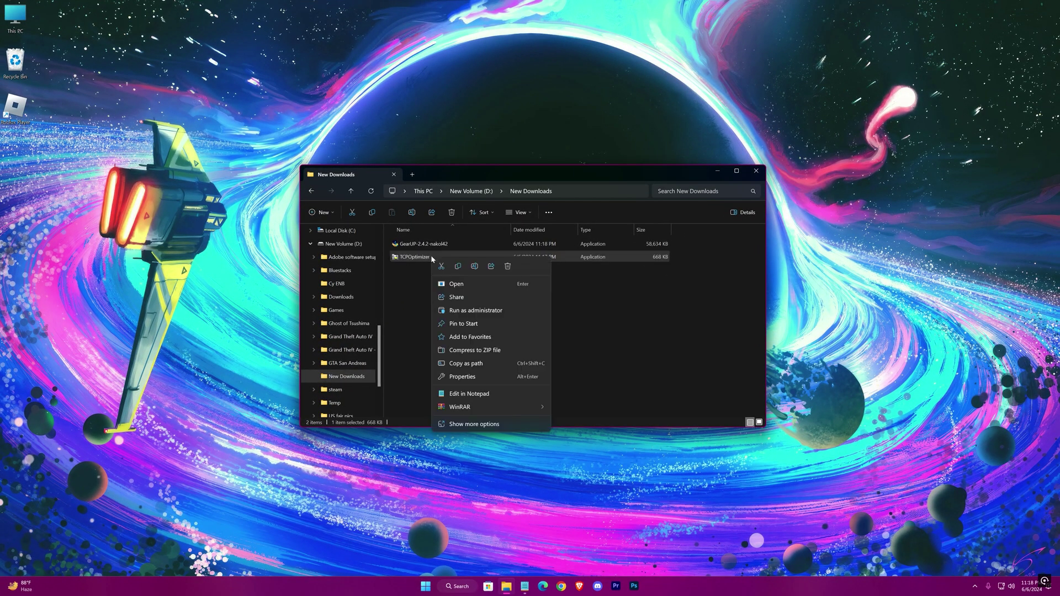
left_click(456, 312)
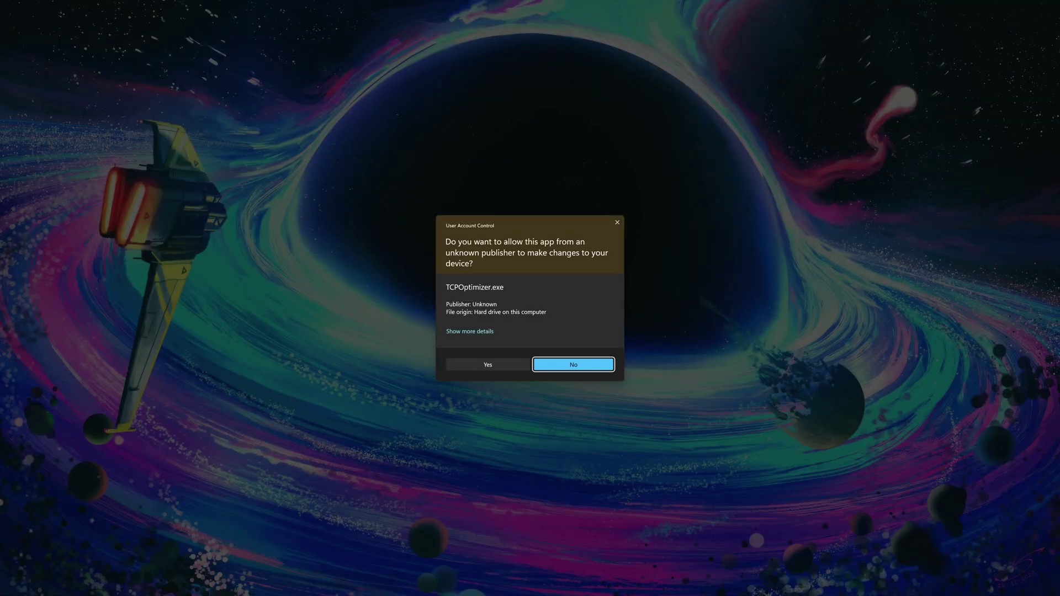
key("alt+y")
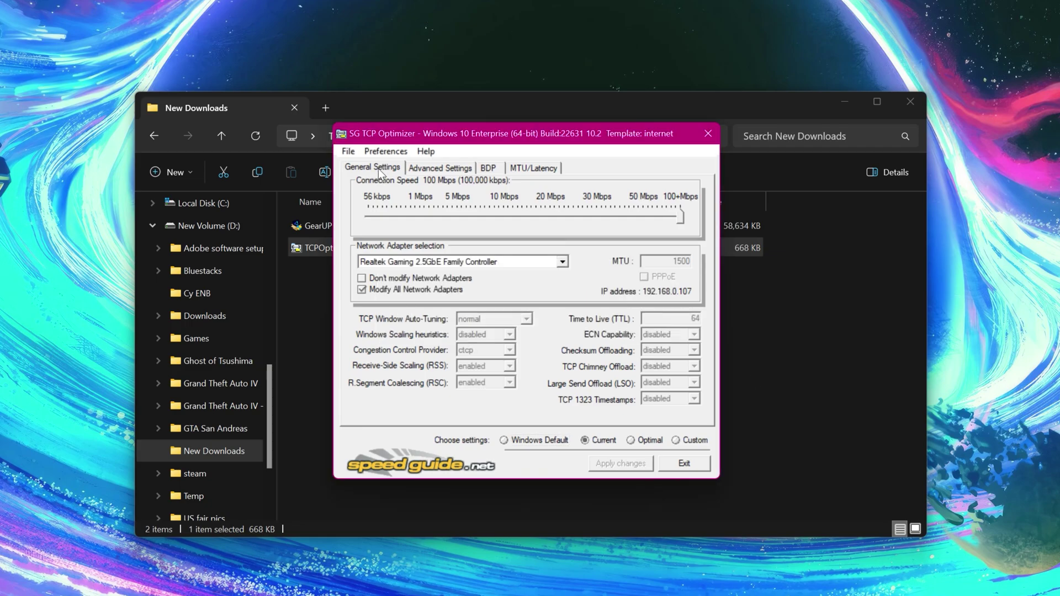
- Set the connection speed to 100+Mbps, and select the Realtek Gaming 2.5GbE Family Controller with Modify All Network Adapters enabled
left_click_drag(680, 217, 705, 215)
left_click(561, 261)
left_click(457, 278)
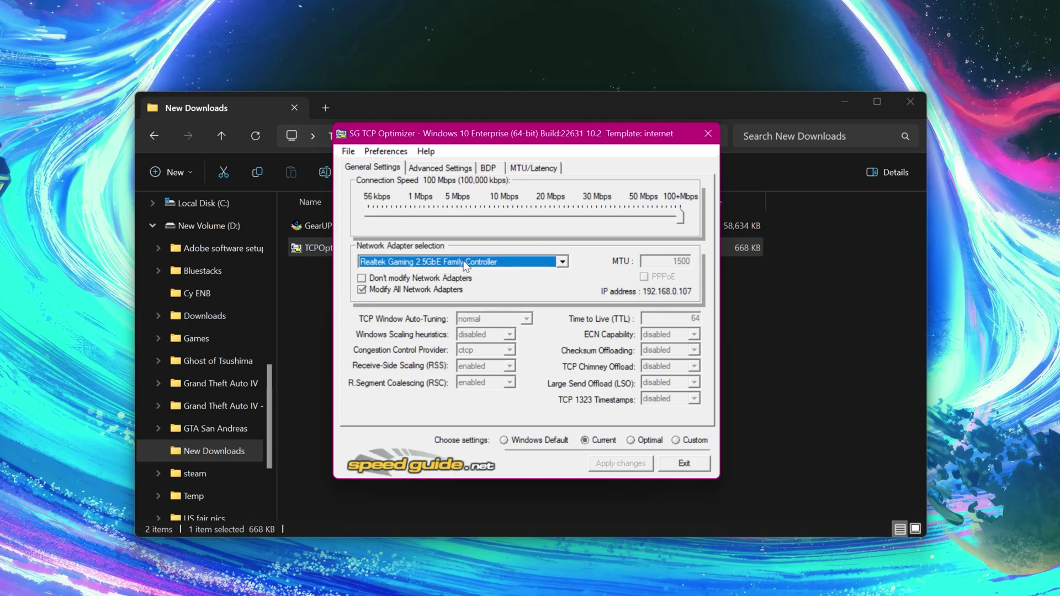
left_click(363, 291)
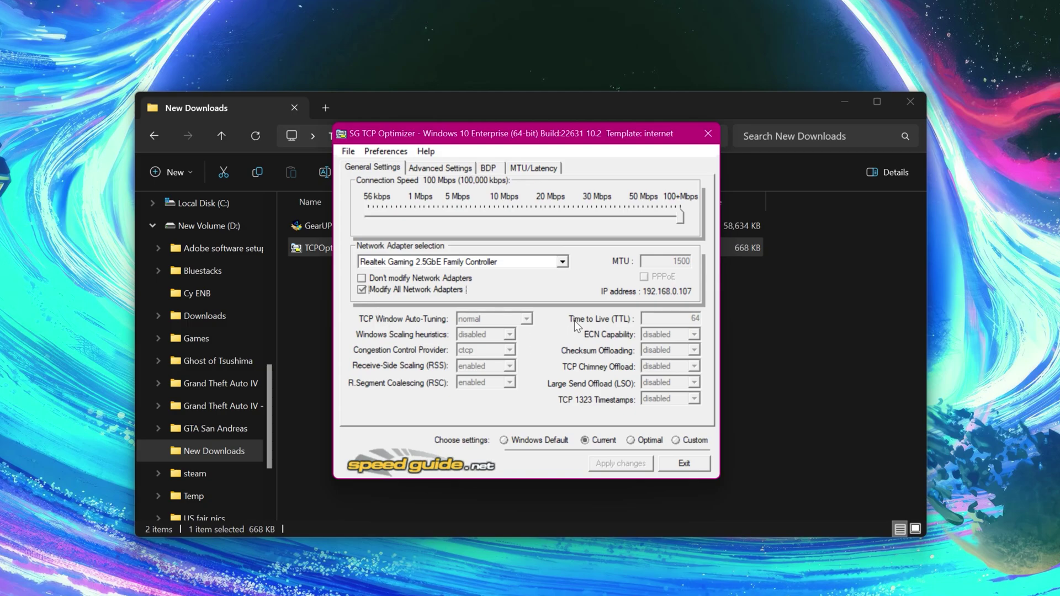
- Choose Custom settings, with TCP Window Auto-Tuning at normal and Windows Scaling heuristics disabled
left_click(685, 442)
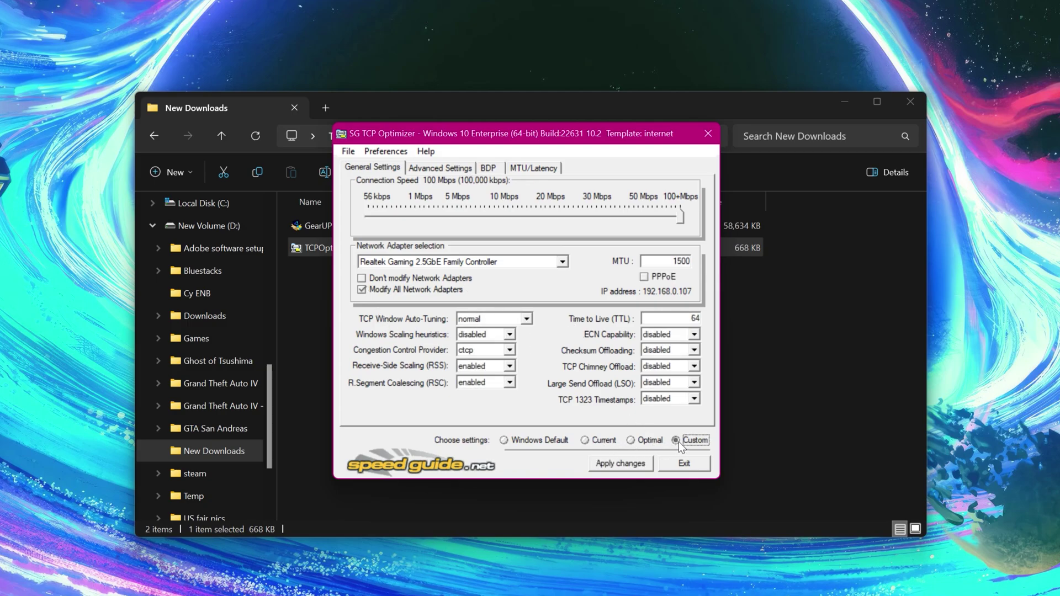
left_click(514, 321)
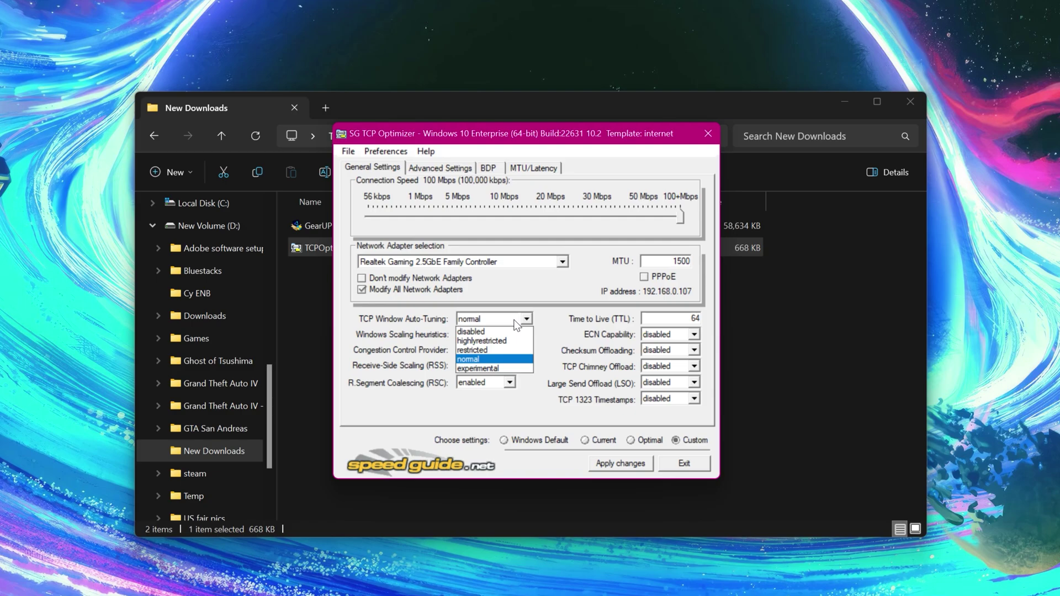
left_click(492, 359)
left_click(493, 335)
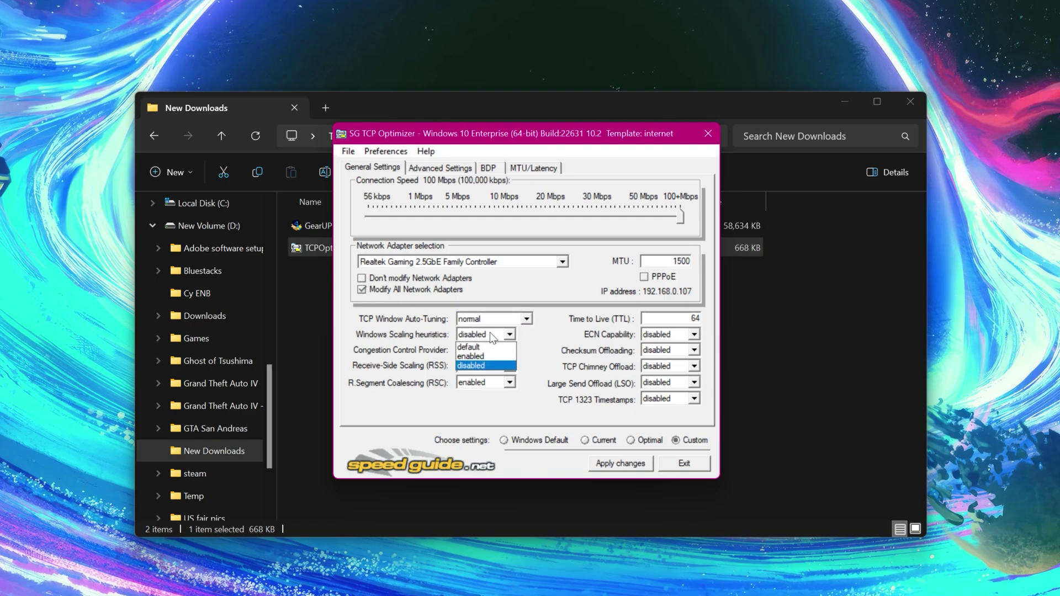
left_click(486, 366)
- Set the Congestion Control Provider to ctcp, and both Receive-Side Scaling and R.Segment Coalescing to enabled
left_click(499, 351)
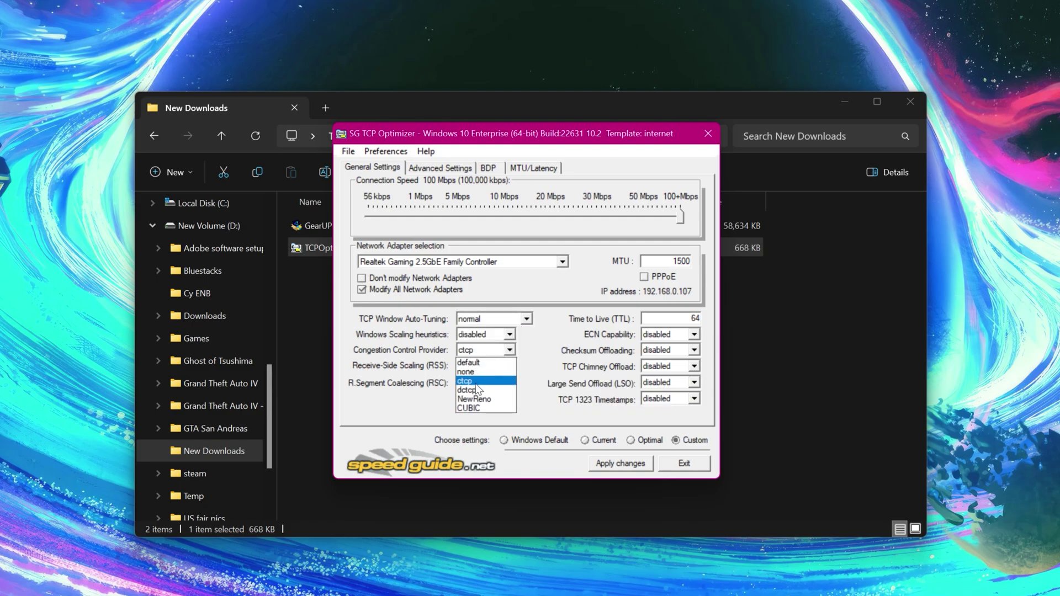
left_click(484, 381)
left_click(508, 367)
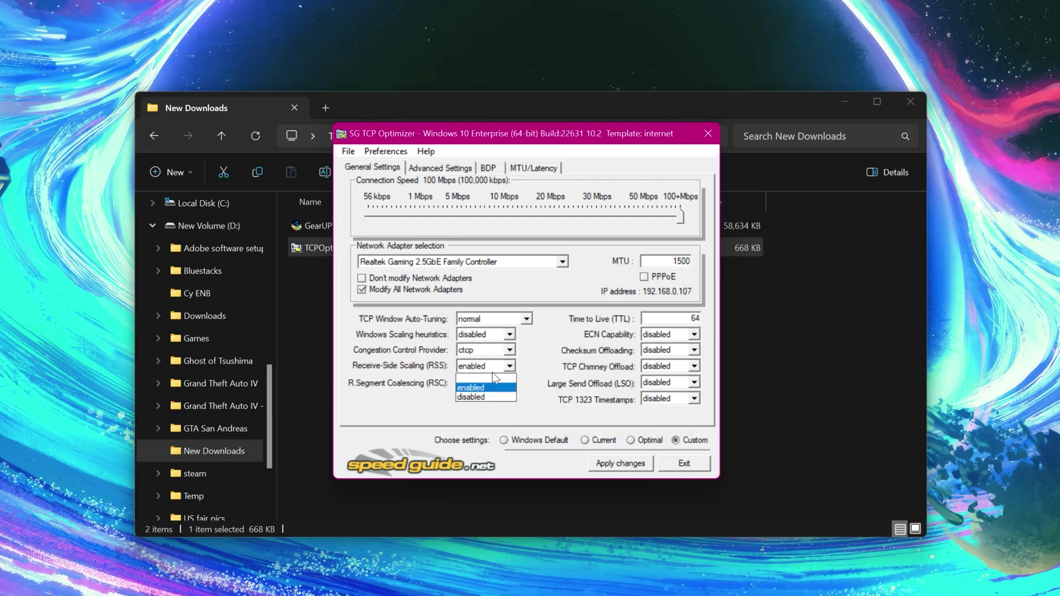
left_click(474, 388)
left_click(490, 382)
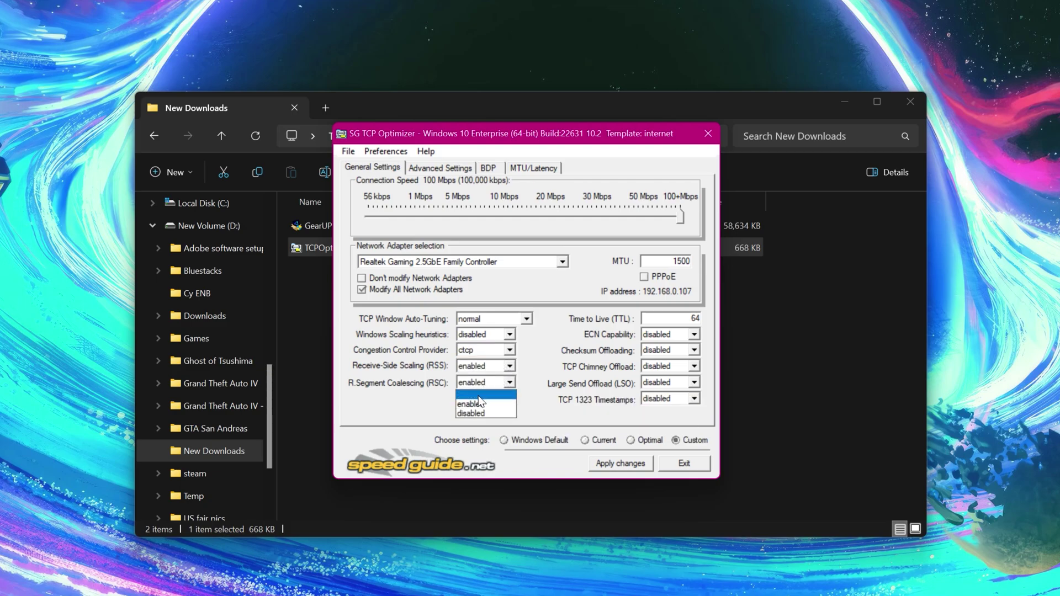
left_click(474, 398)
- Set Time to Live to 64, and ECN Capability and Checksum Offloading to disabled
left_click(692, 318)
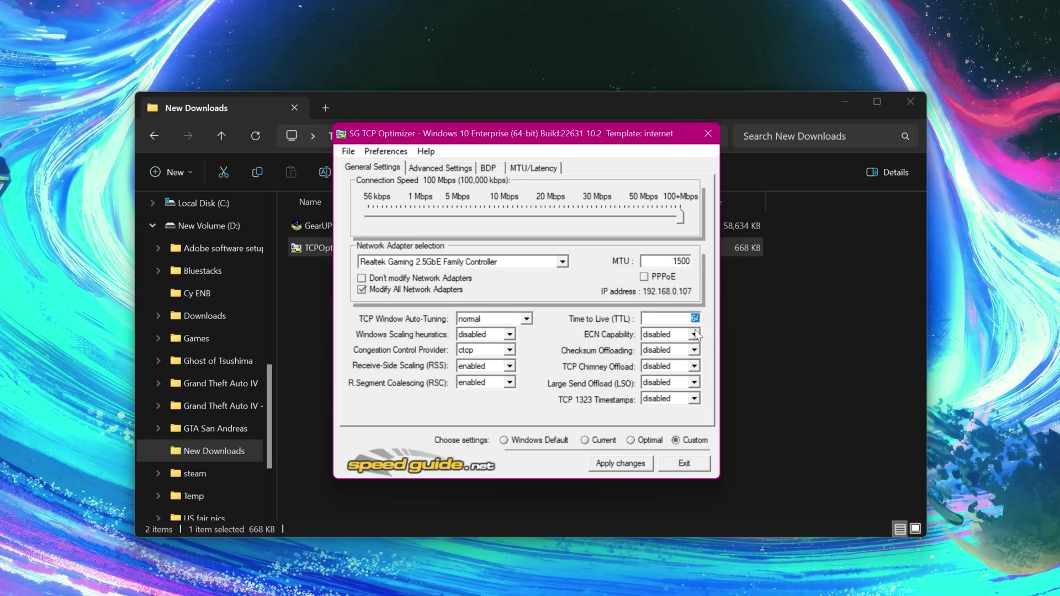
left_click(694, 335)
left_click(674, 367)
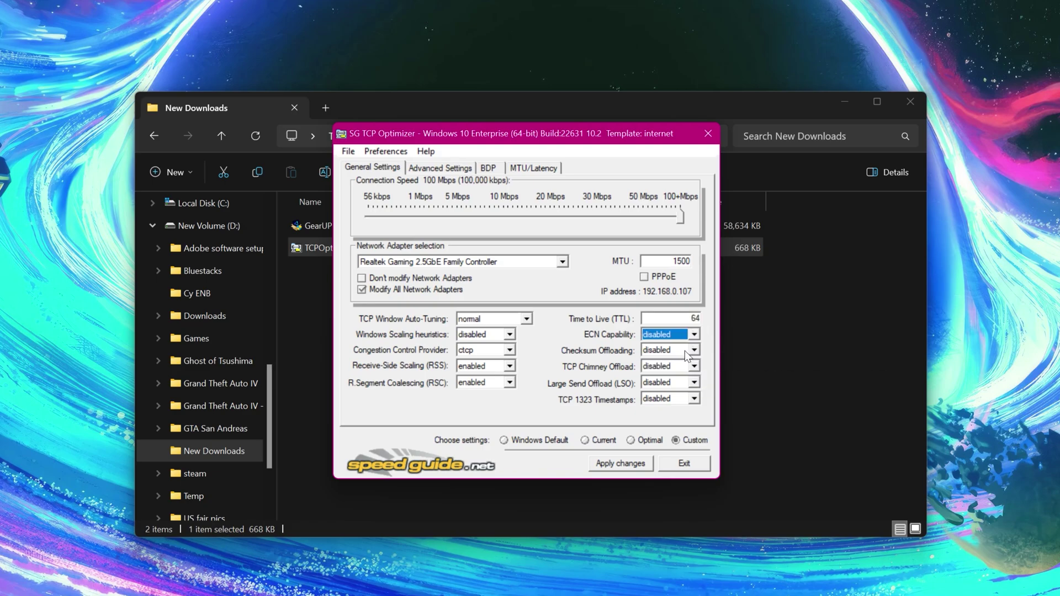
left_click(690, 350)
left_click(665, 374)
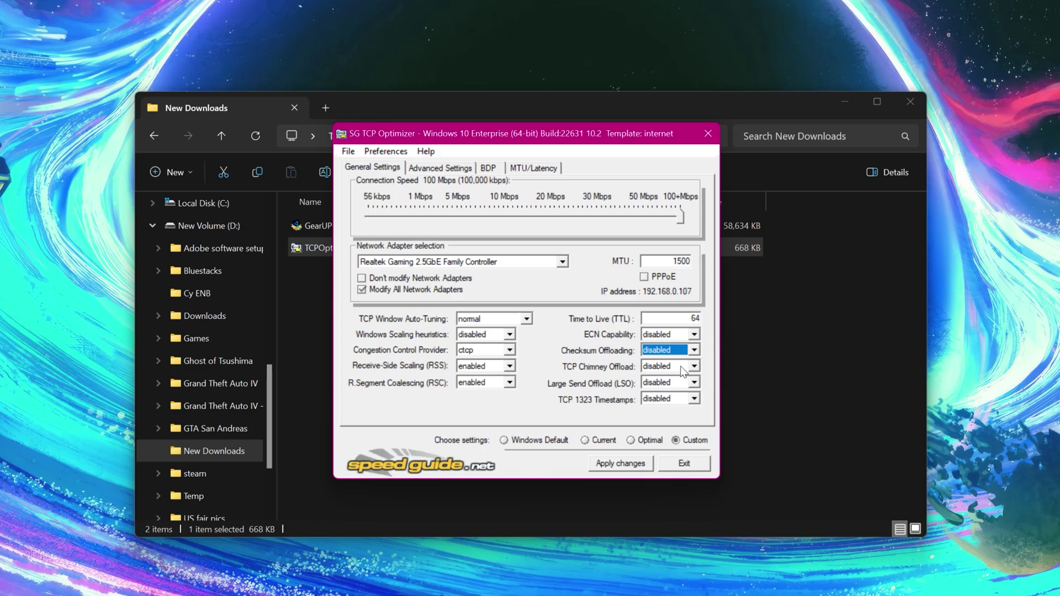
- Set TCP Chimney Offload, Large Send Offload and TCP 1323 Timestamps to disabled
left_click(685, 367)
left_click(666, 395)
left_click(675, 385)
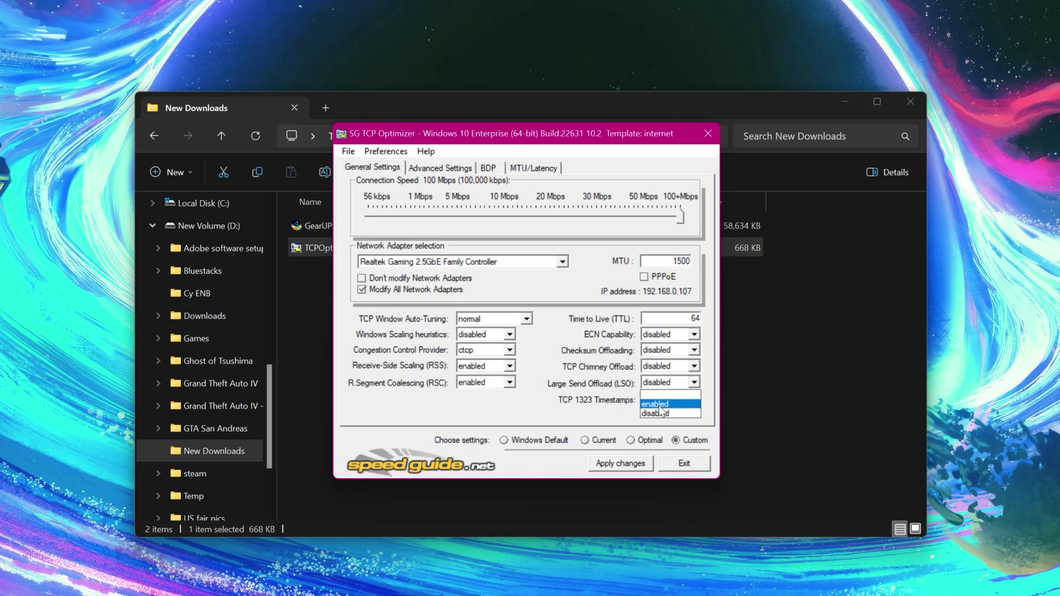
left_click(657, 415)
left_click(660, 409)
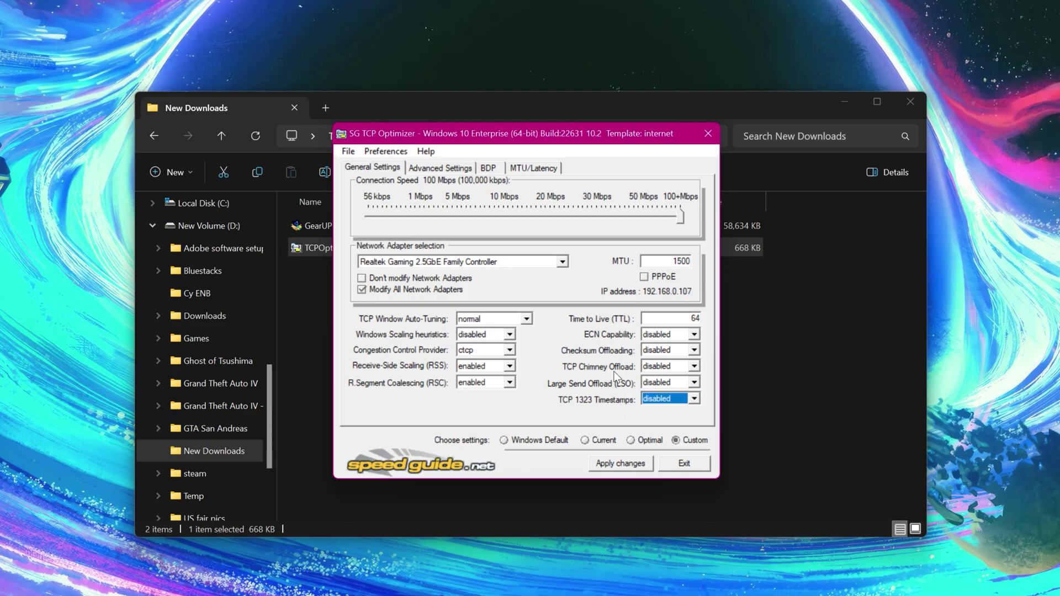
- In the advanced settings, set MaxConnectionsPer1_0Server and MaxConnectionsPerServer to 10
left_click(434, 169)
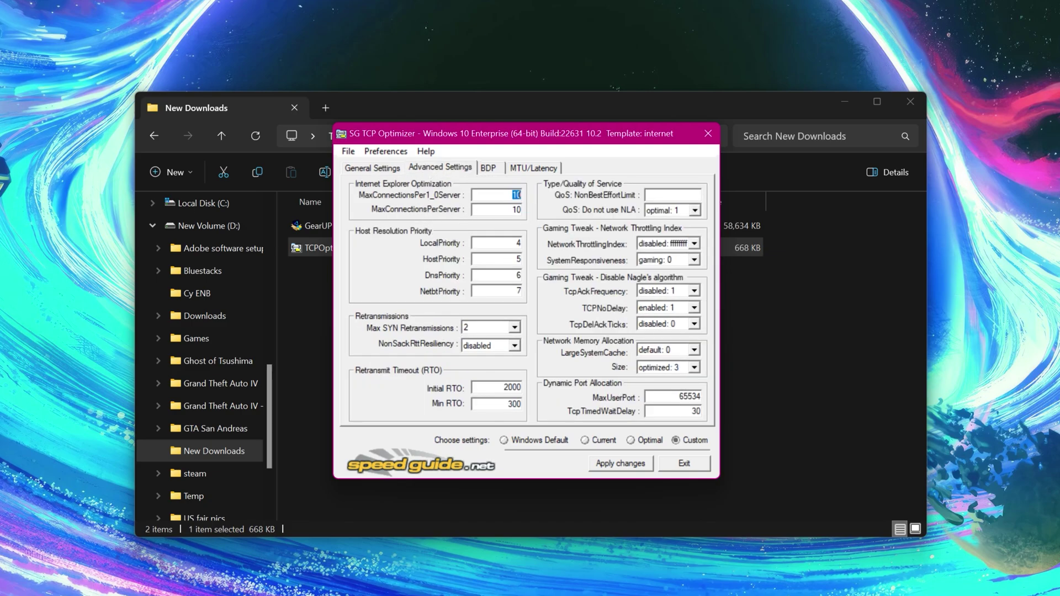
left_click(513, 194)
key("Tab")
- Set Max SYN Retransmissions to 2 and NonSackRttResiliency to disabled, with Initial RTO at 2000 and Min RTO at 300
left_click(496, 329)
left_click(485, 350)
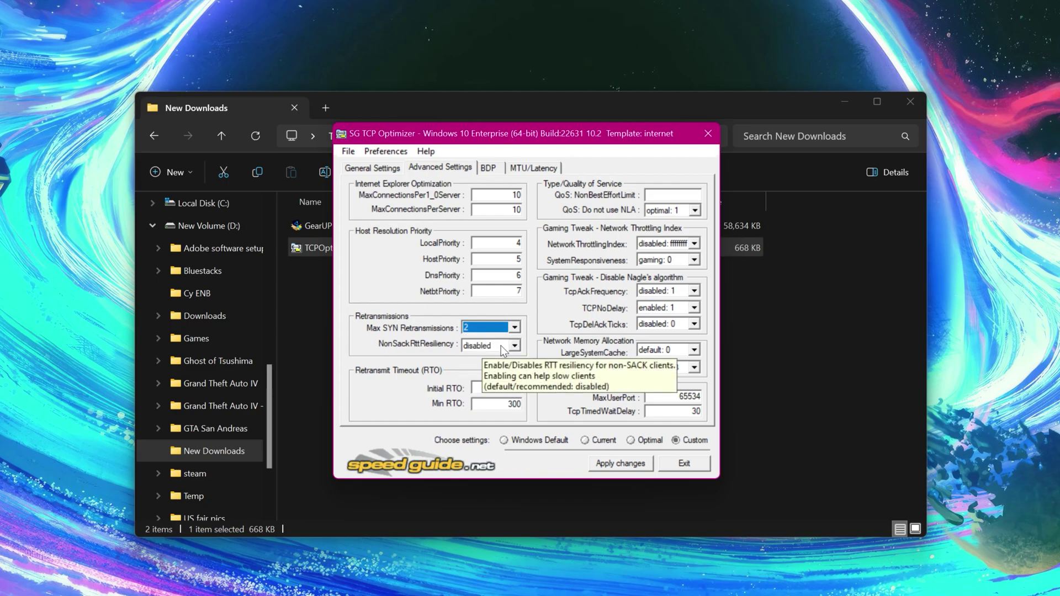
left_click(502, 346)
left_click(477, 378)
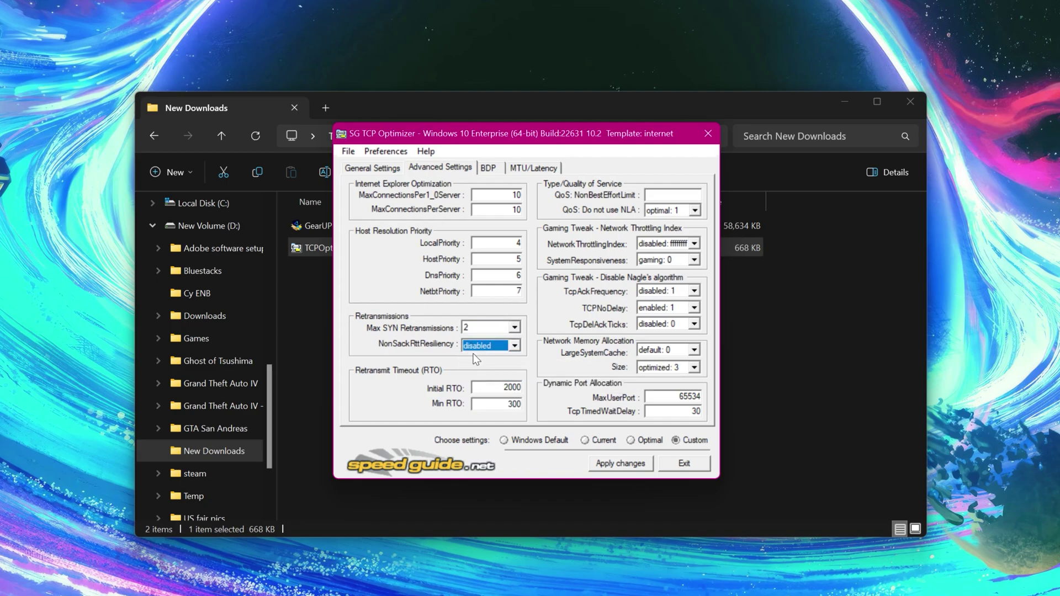
key("Tab")
key("Tab")
- Leave QoS NonBestEffortLimit blank and set QoS Do not use NLA to optimal: 1
left_click(690, 195)
left_click(684, 212)
left_click(663, 240)
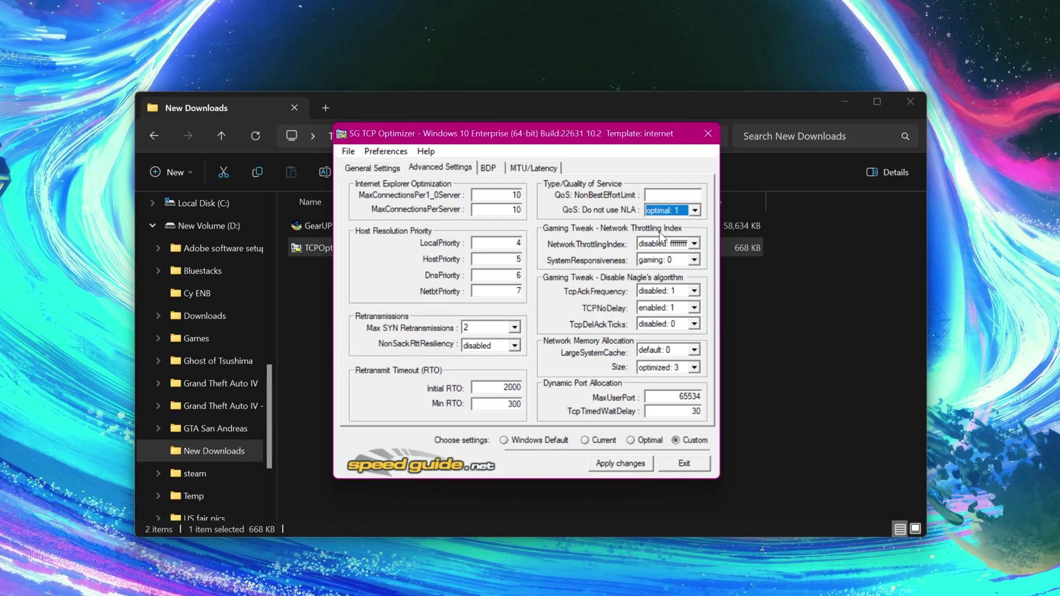
- Set NetworkThrottlingIndex to disabled: ffffffff and SystemResponsiveness to gaming: 0
left_click(694, 243)
left_click(663, 284)
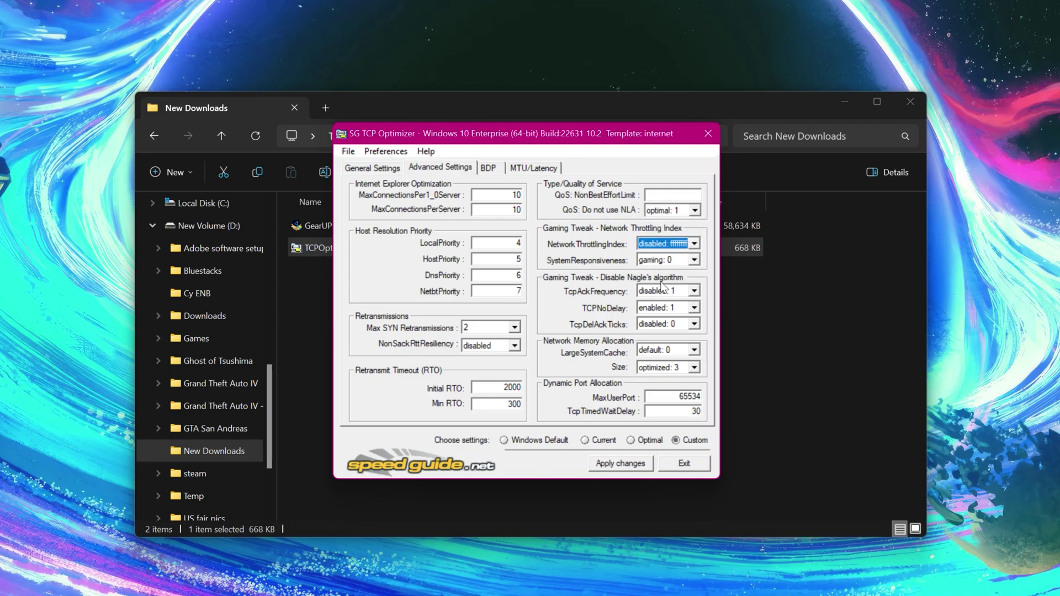
left_click(668, 261)
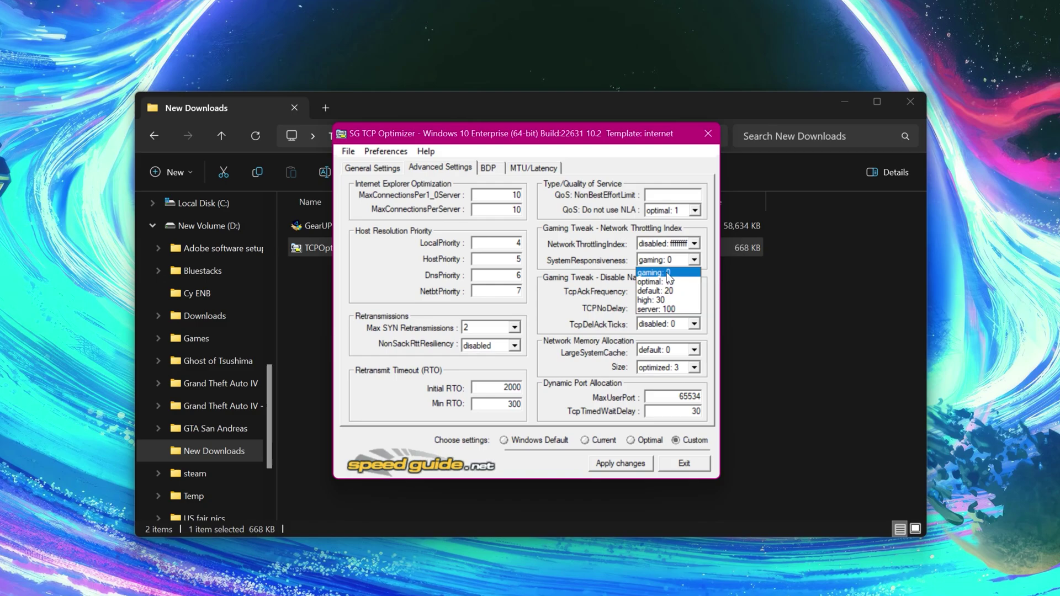
left_click(653, 278)
- Disable Nagle's algorithm with TcpAckFrequency at disabled: 1, TCPNoDelay at enabled: 1 and TcpDelAckTicks at disabled: 0
left_click(666, 290)
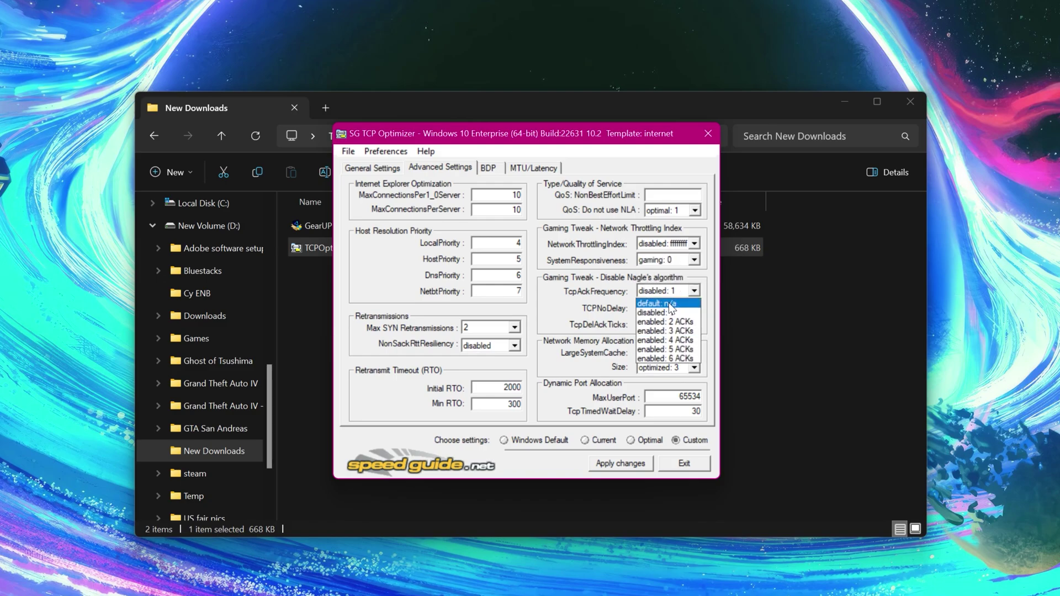
left_click(662, 301)
left_click(668, 308)
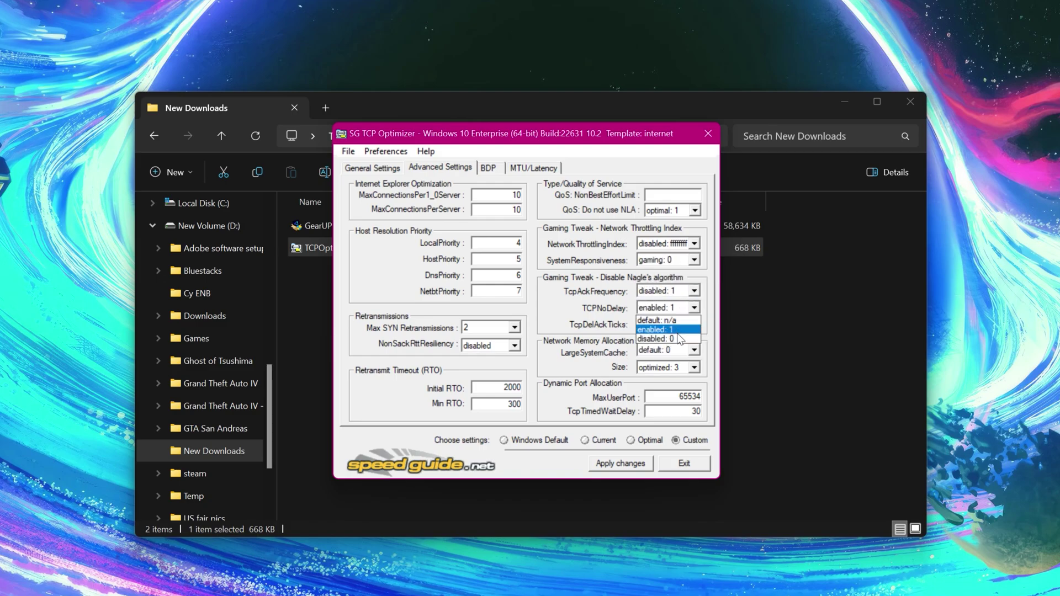
left_click(672, 330)
left_click(670, 325)
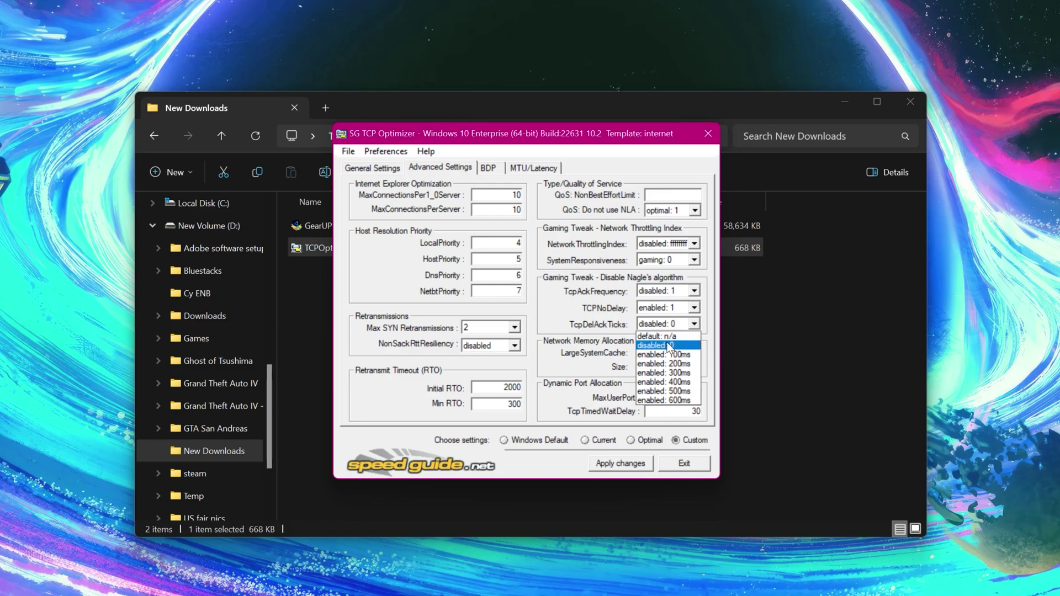
left_click(685, 349)
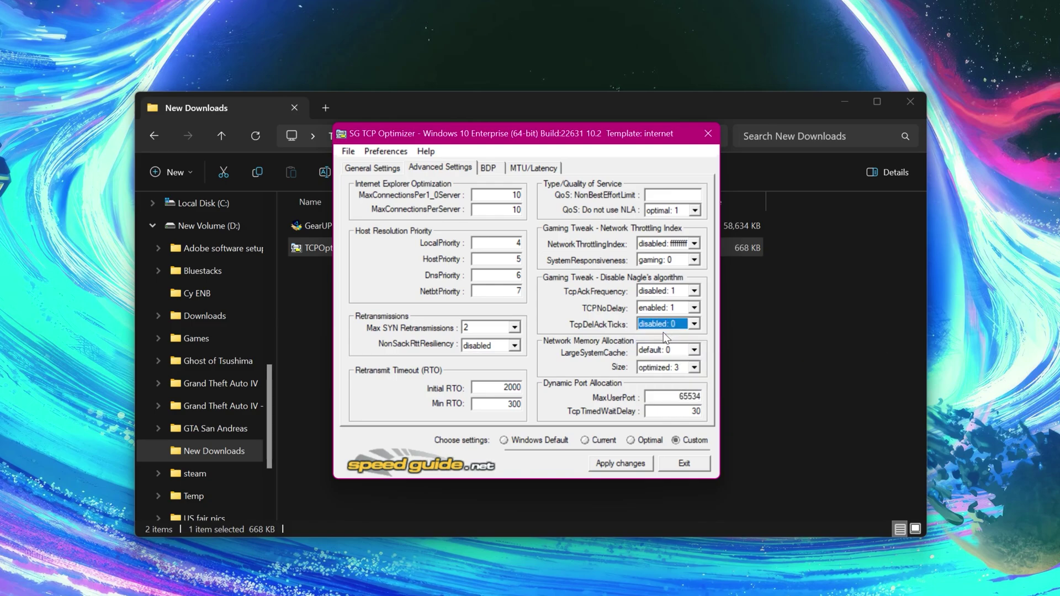
- Set the network memory allocation's LargeSystemCache to default: 0 and its Size to optimized: 3
left_click(665, 351)
left_click(669, 371)
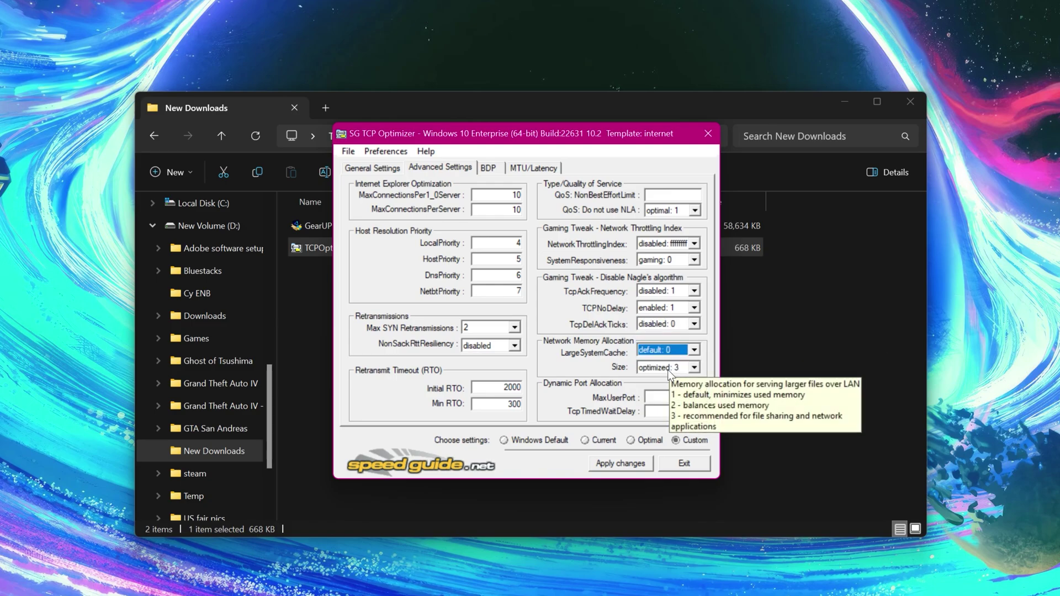
left_click(667, 368)
left_click(671, 401)
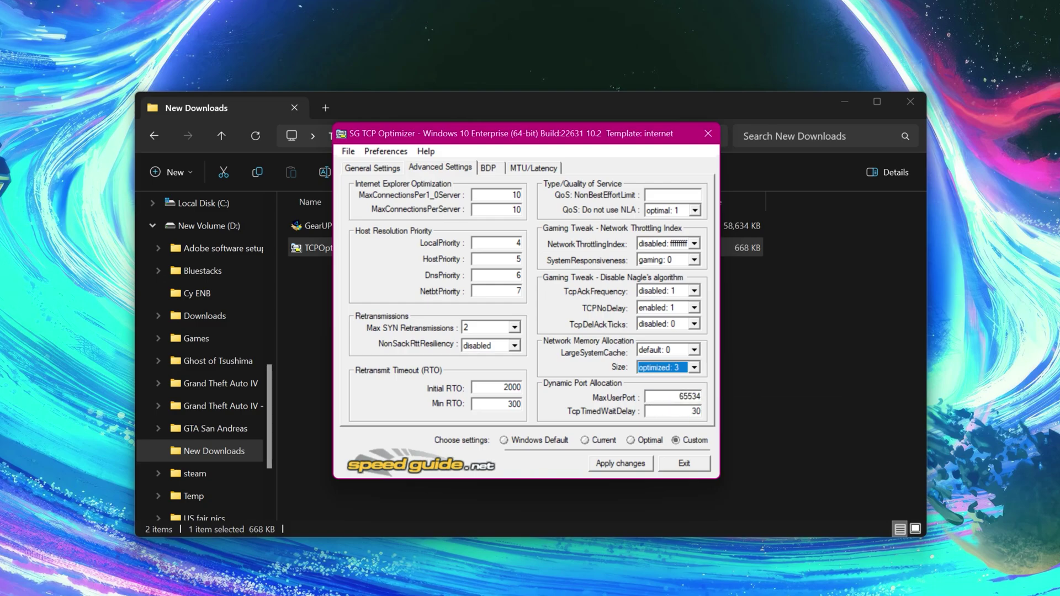
- Keep MaxUserPort at 65534 and TcpTimedWaitDelay at 30 for dynamic port allocation, and apply all the changes
key("Tab")
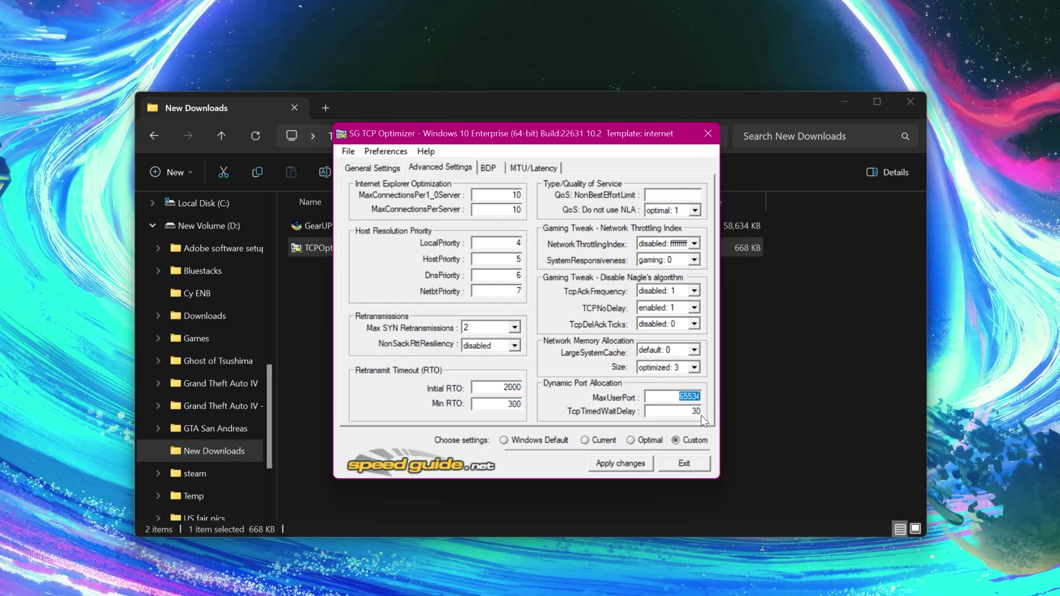
key("Tab")
left_click(627, 465)
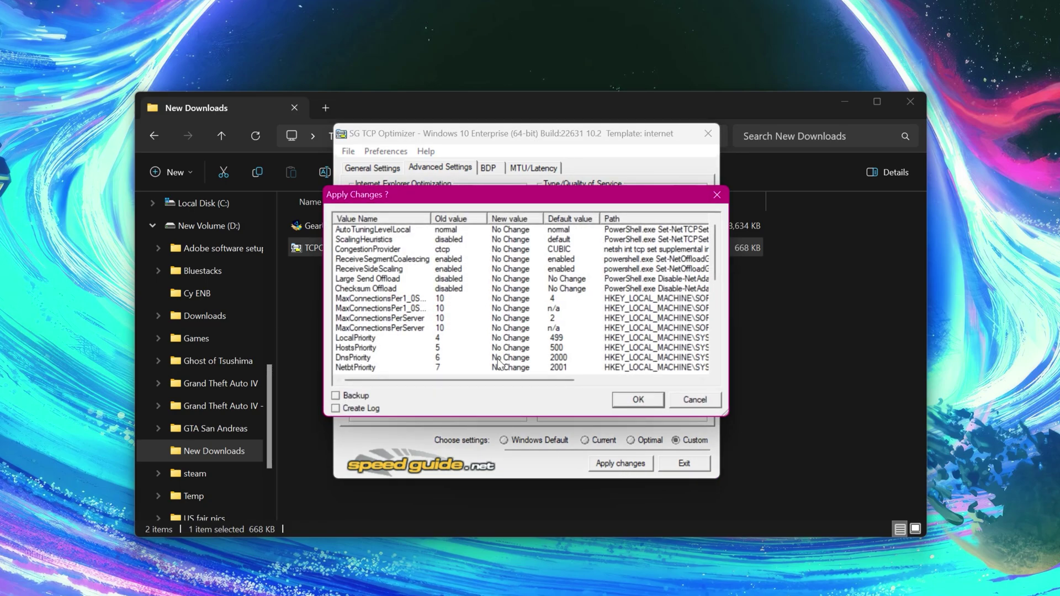
left_click(628, 398)
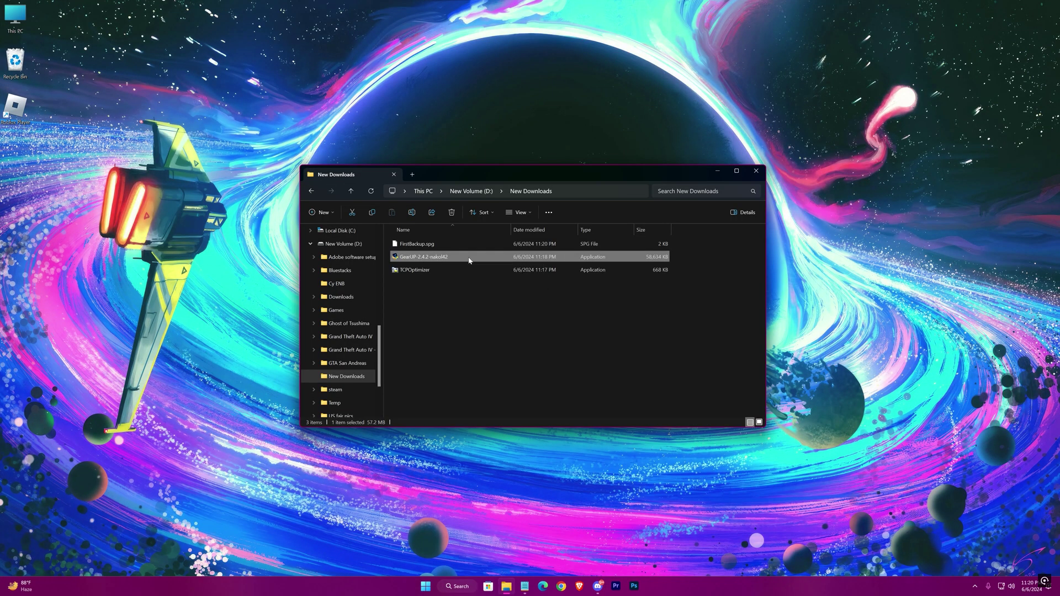
- Run the GearUP installer from New Downloads with permission to make changes, and choose English as its language
double_click(469, 257)
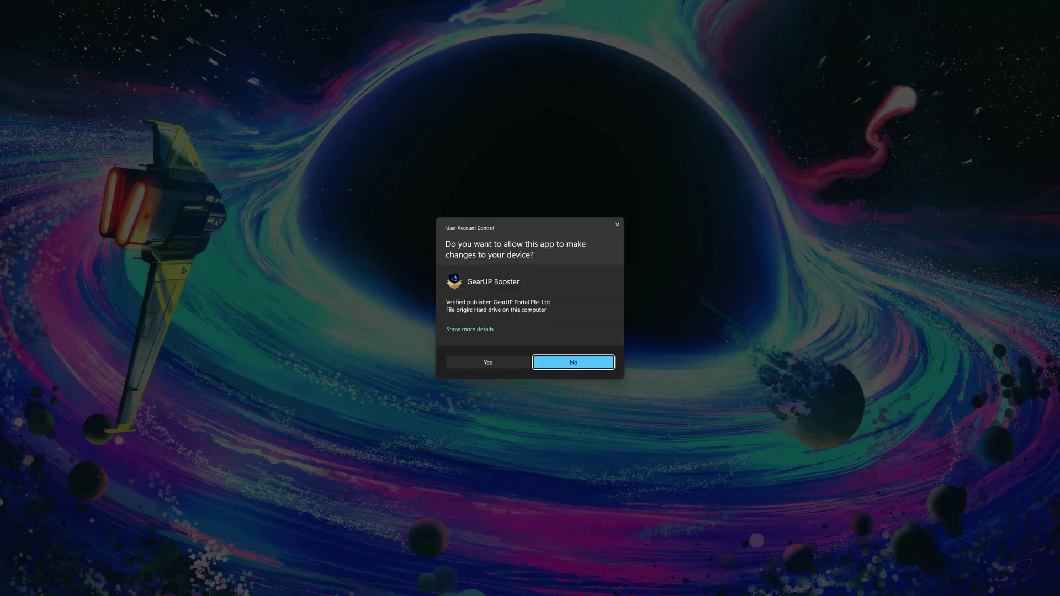
left_click(489, 362)
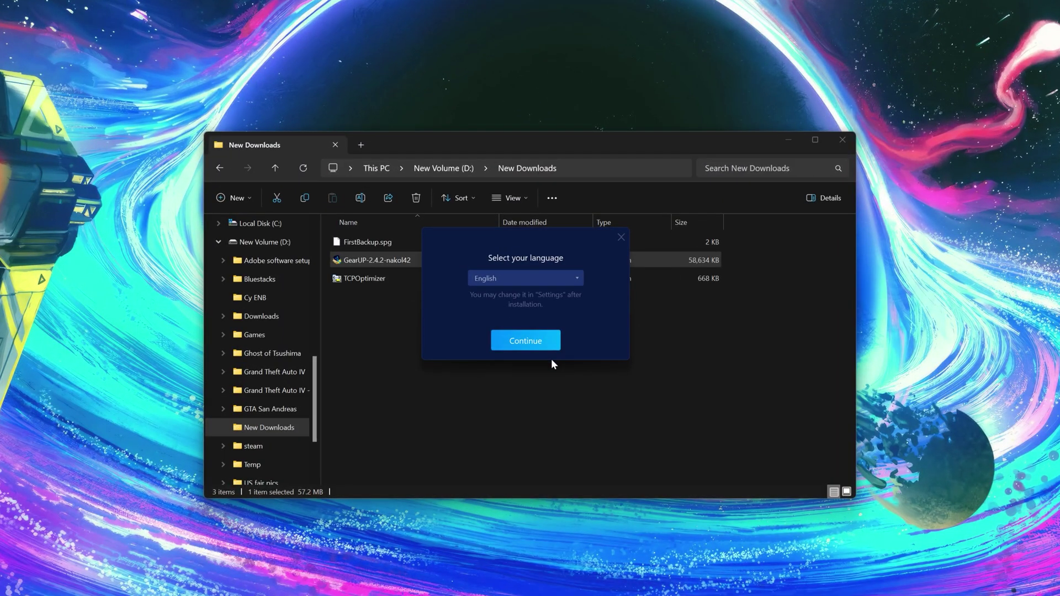
left_click(568, 279)
left_click(492, 304)
left_click(525, 341)
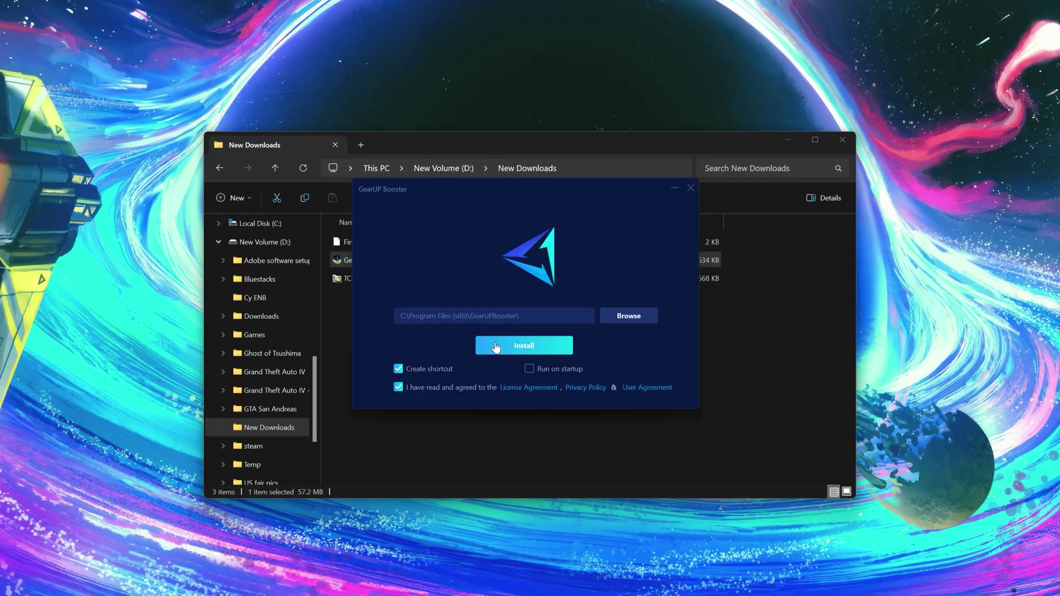
- Accept the license agreements and install GearUP Booster in C:\Program Files (x86)\GearUPBooster\
left_click(622, 315)
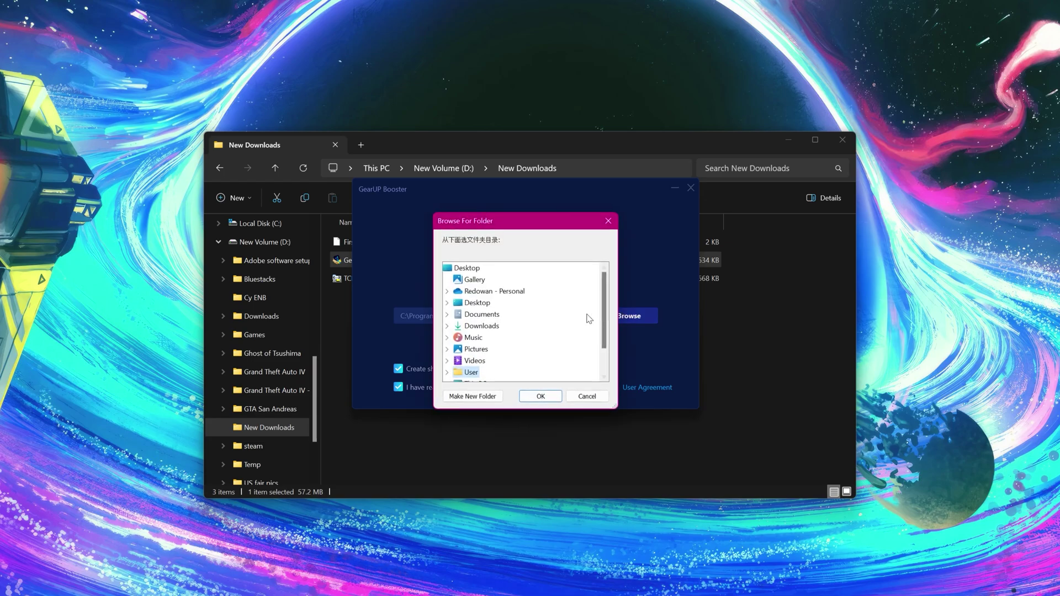
left_click(587, 396)
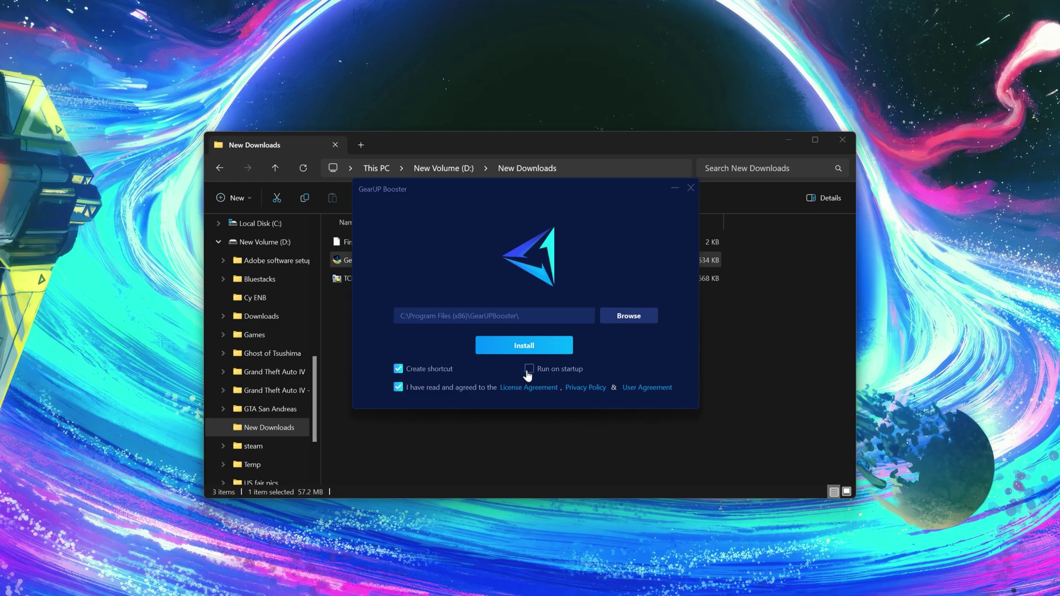
left_click(399, 388)
left_click(527, 349)
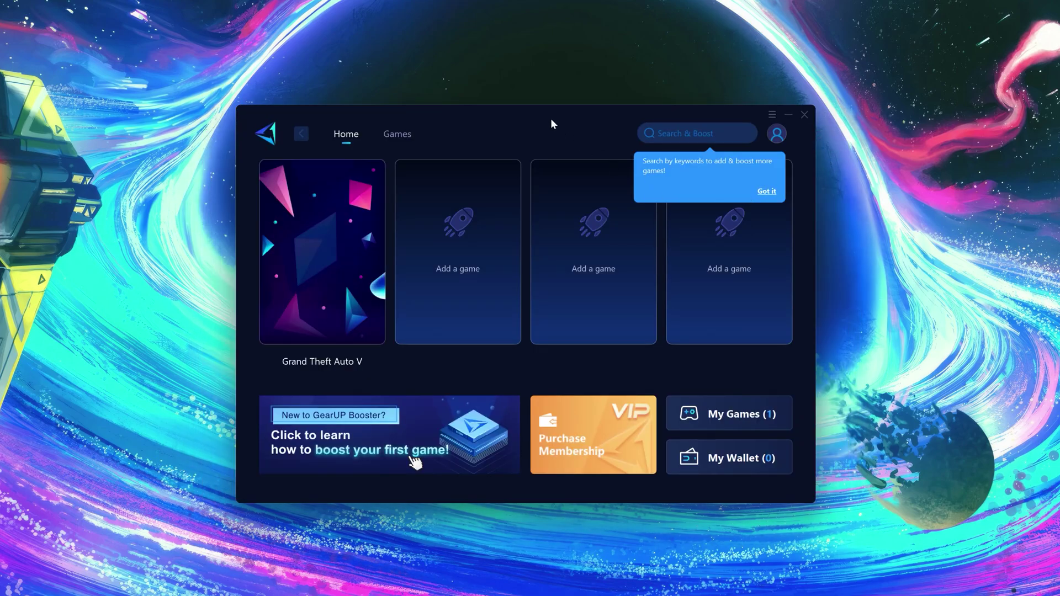
- Dismiss the search tip, browse the games catalogue and choose Roblox from the trending games to boost
left_click(767, 192)
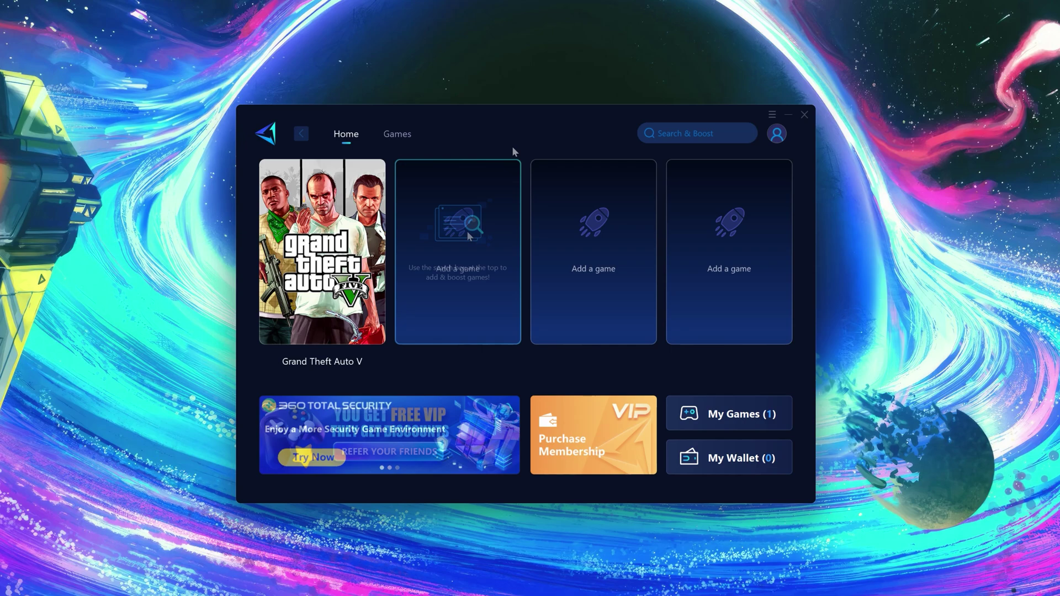
left_click(389, 138)
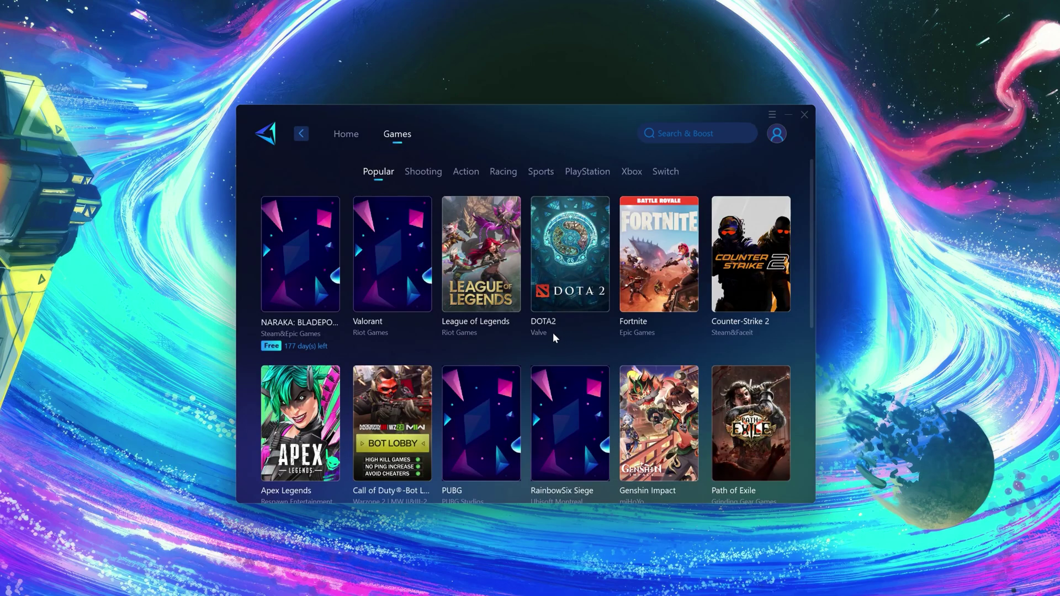
left_click(695, 133)
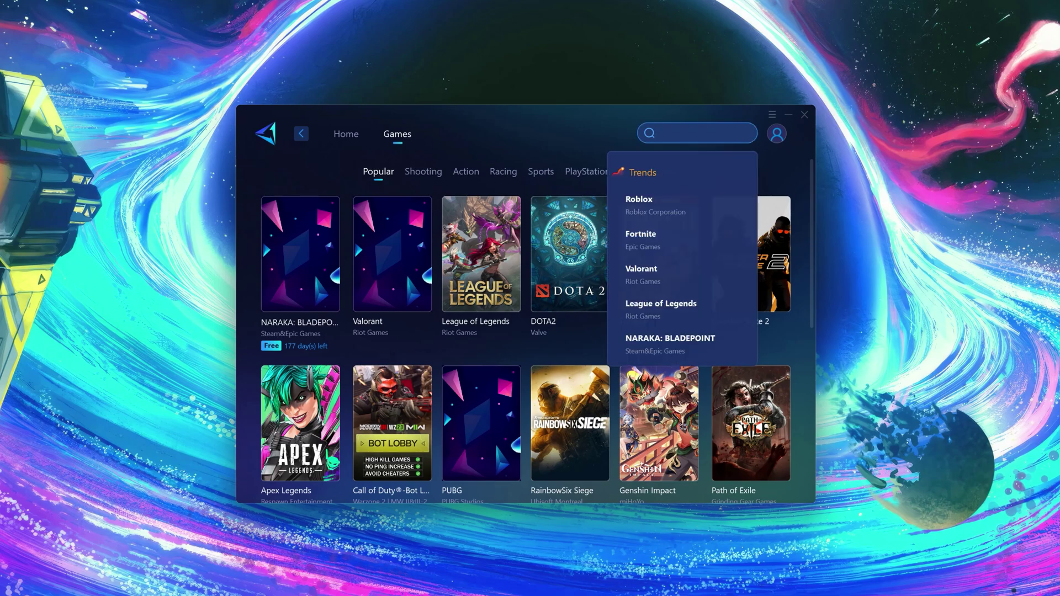
left_click(666, 209)
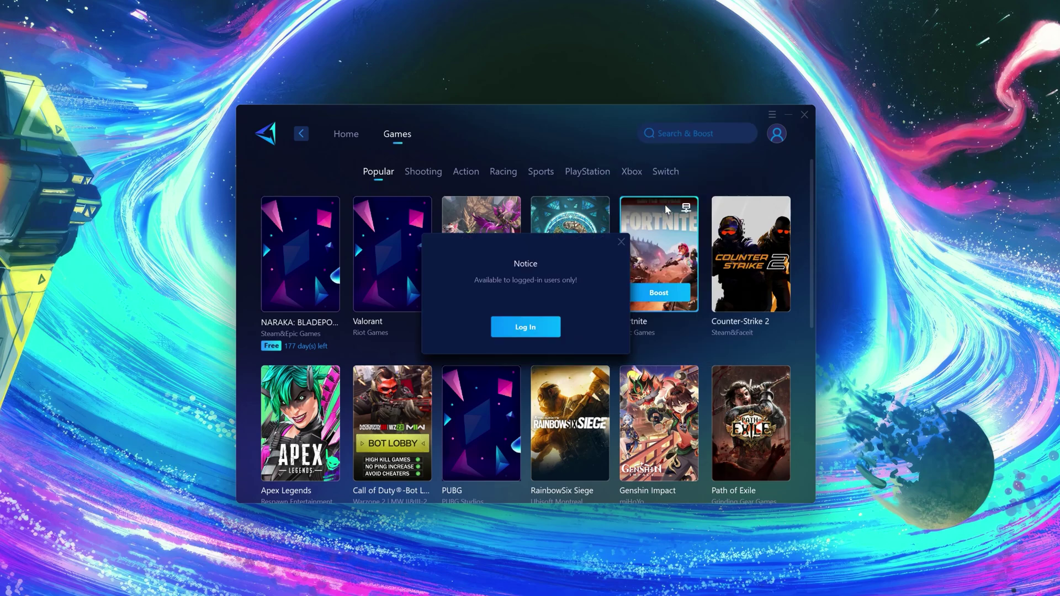
- Log in to GearUP Booster with a Google account through the browser, and return to the GearUP Booster client
left_click(544, 330)
left_click(521, 274)
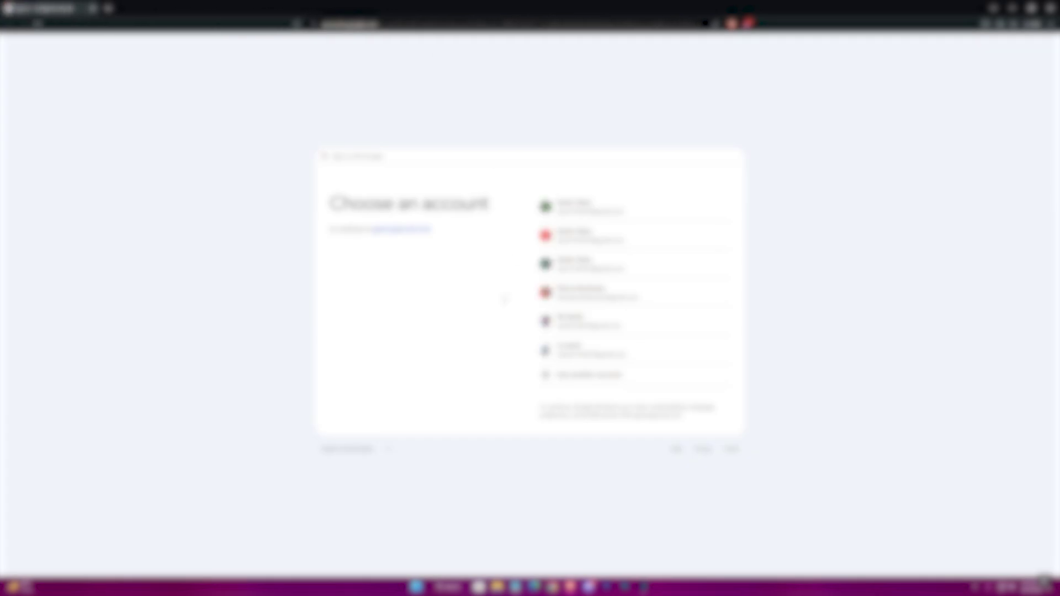
left_click(574, 320)
left_click(617, 347)
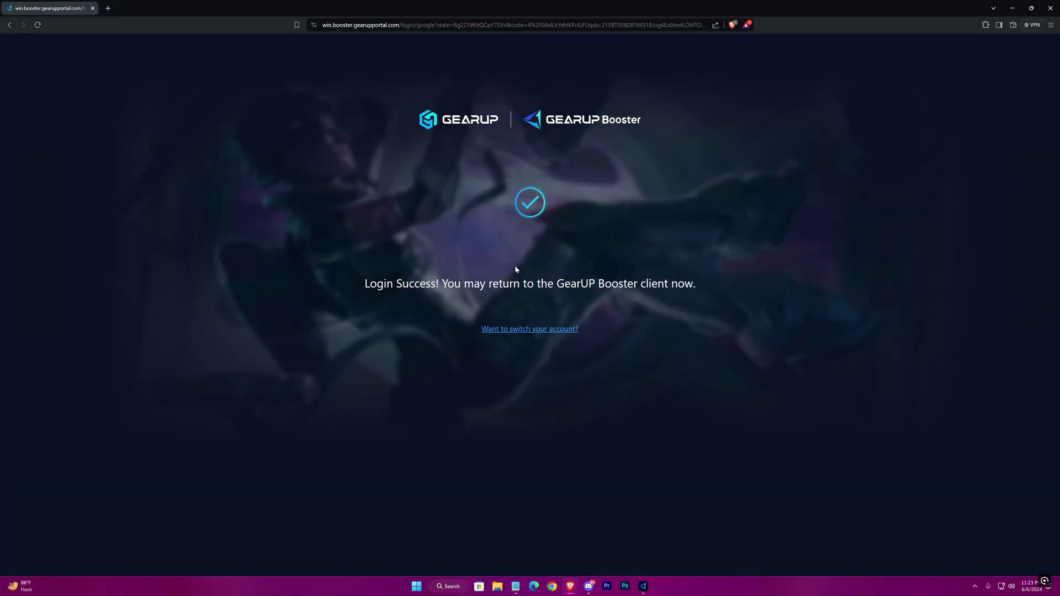
left_click(643, 585)
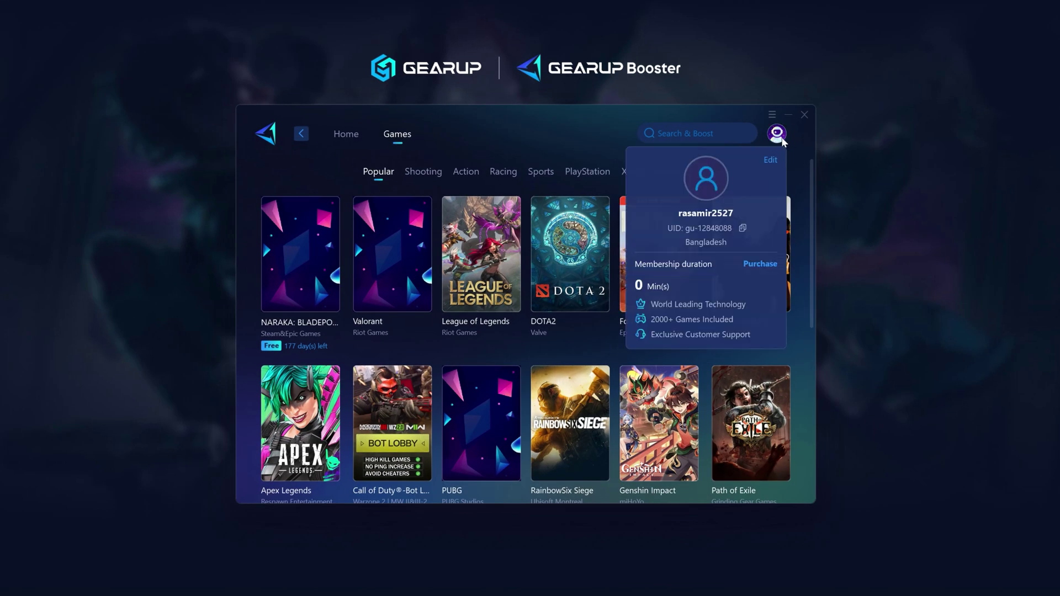
- Boost Roblox with the automatic server and node, launch the game and start playing Jailbreak
left_click(697, 133)
left_click(651, 204)
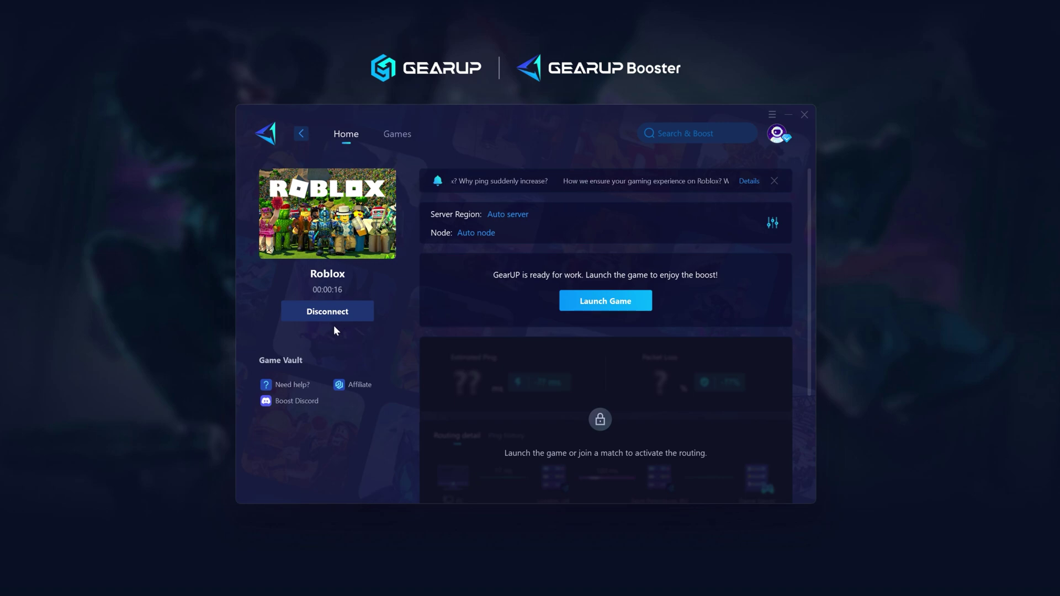
left_click(596, 303)
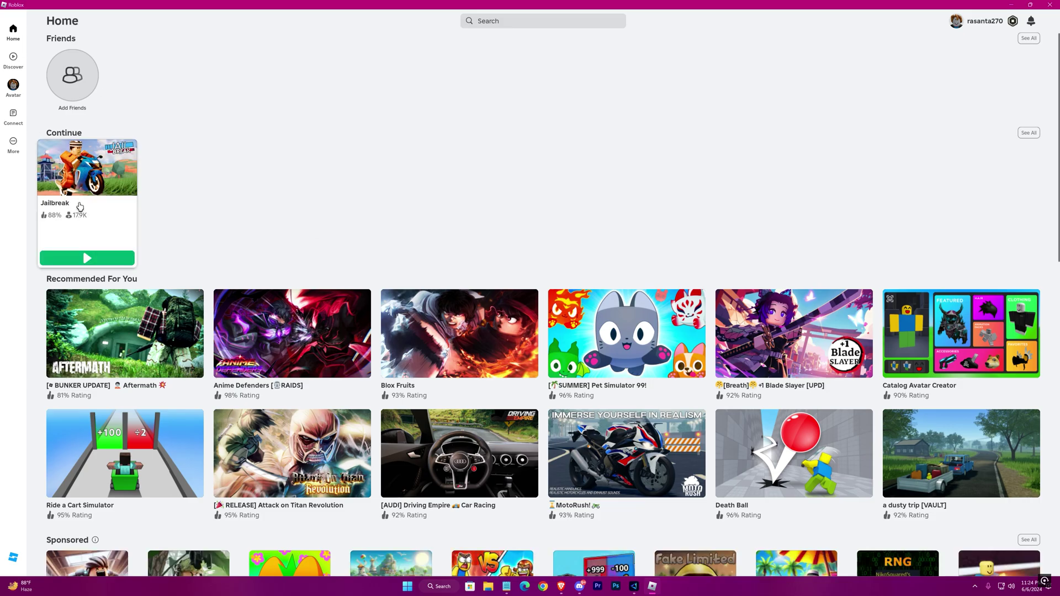
left_click(87, 256)
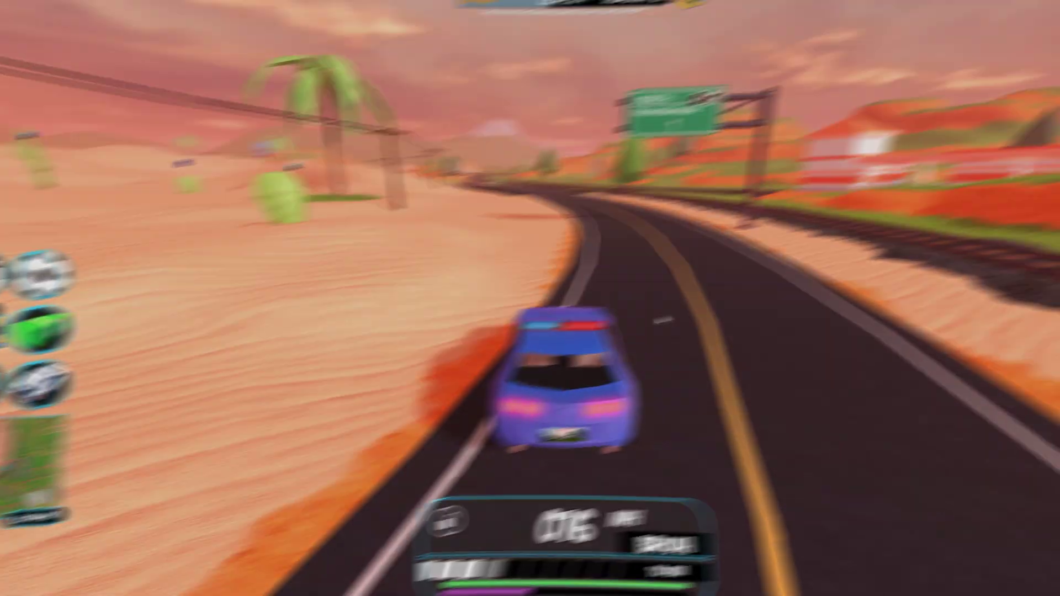
- Turn on Performance Stats in the in-game Roblox settings
key("Escape")
left_click(467, 158)
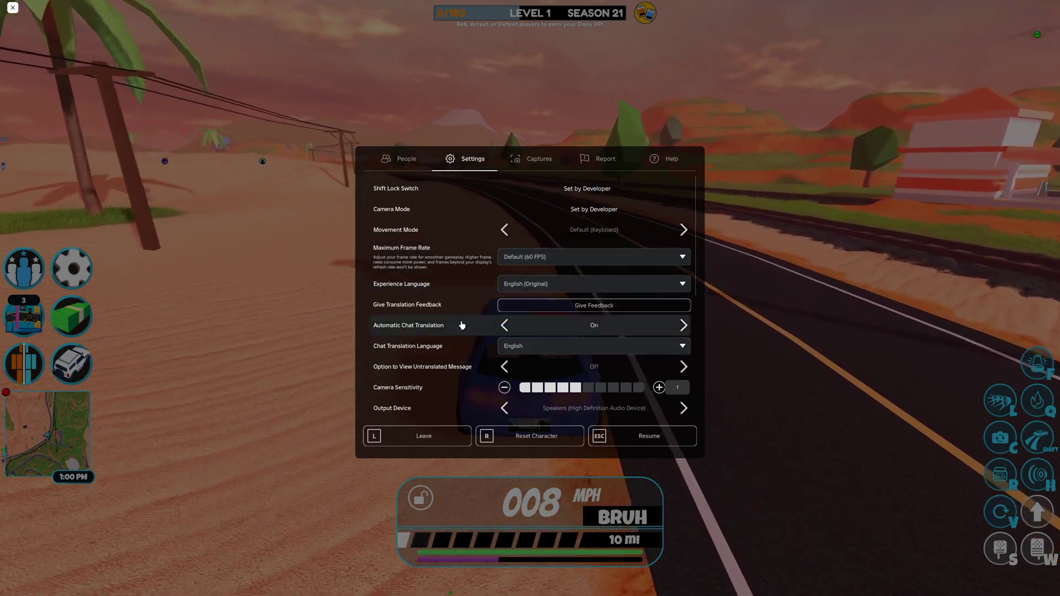
scroll(452, 376, "down", 1)
scroll(444, 386, "down", 3)
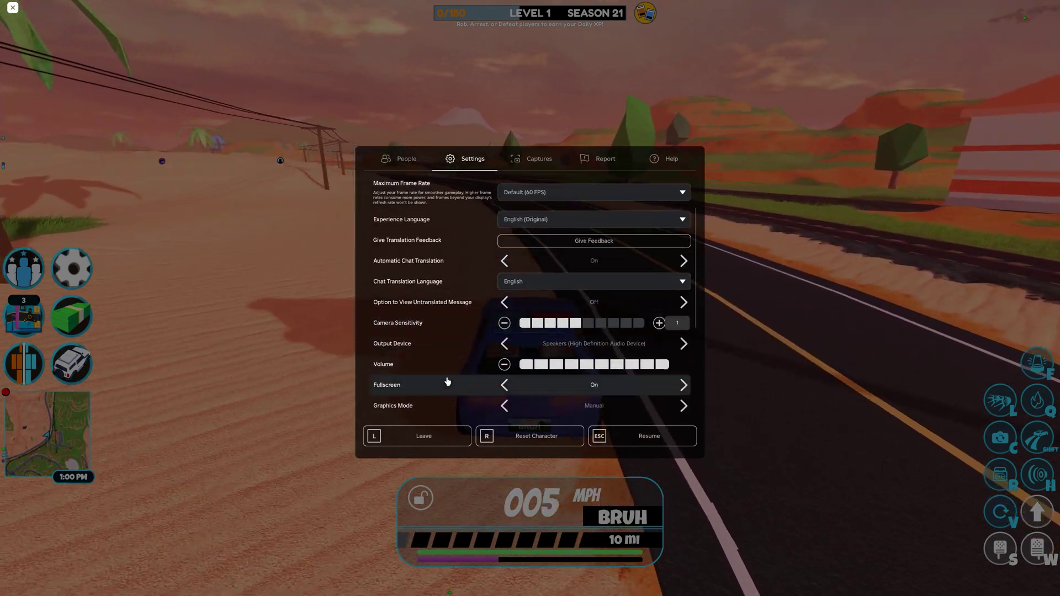
scroll(433, 386, "down", 2)
scroll(436, 387, "down", 2)
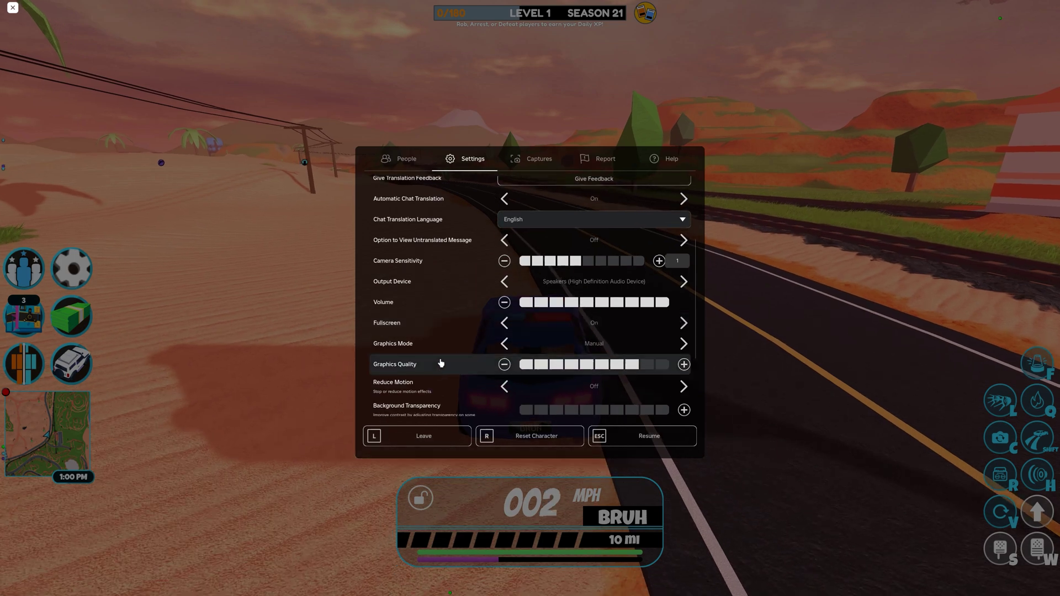
scroll(475, 375, "down", 2)
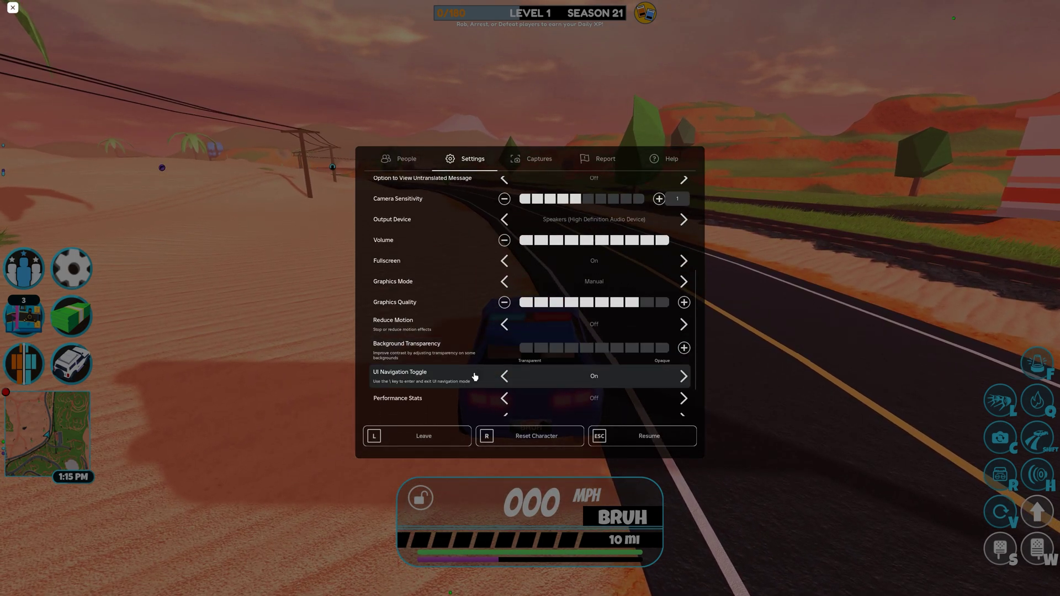
scroll(478, 370, "down", 2)
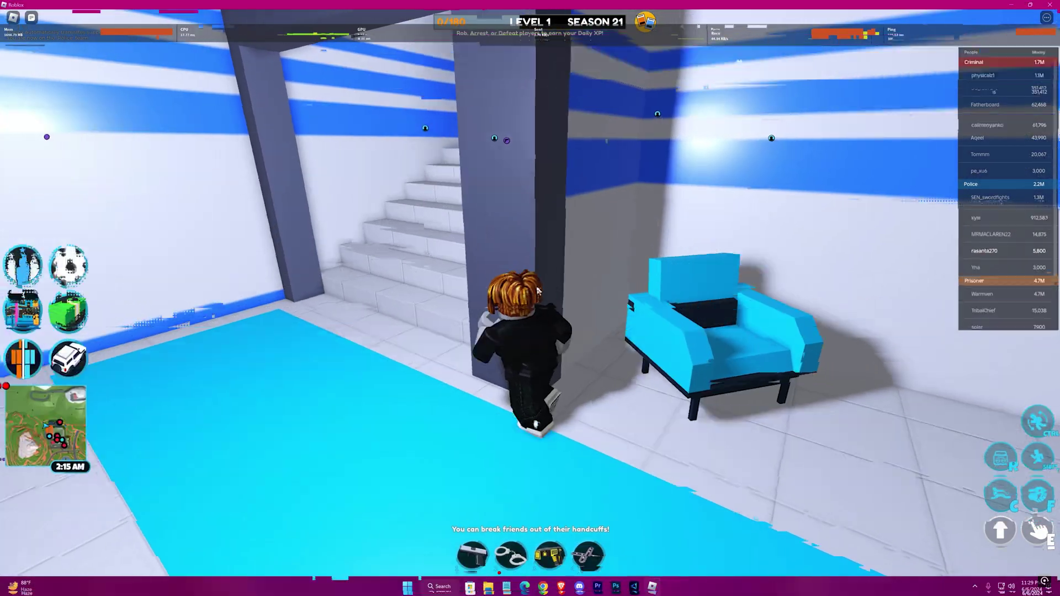
- Run the character through the police station and outside while examining the ping in the performance stats
key("w")
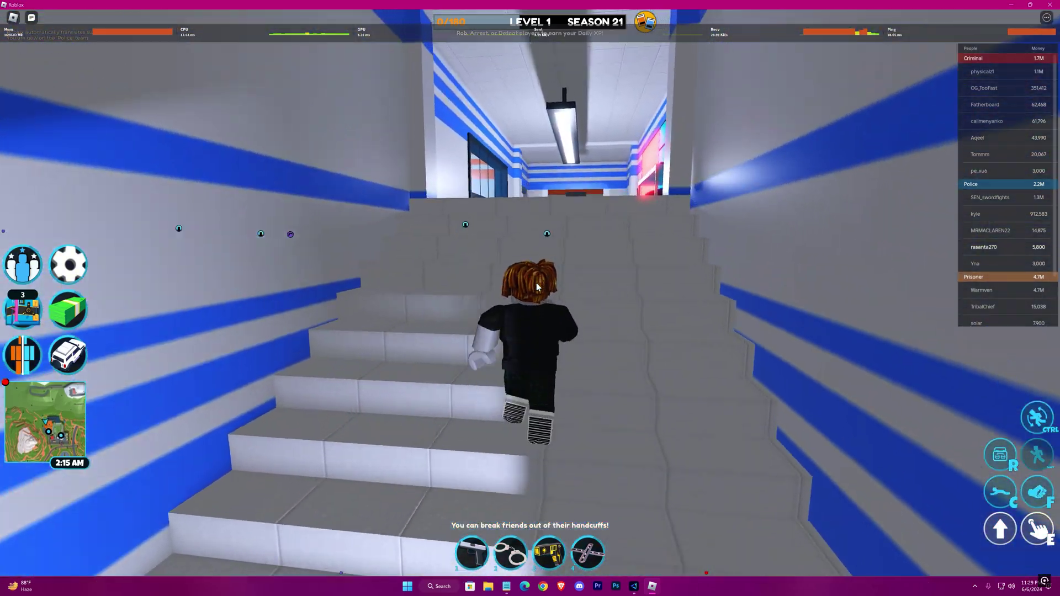
key("w")
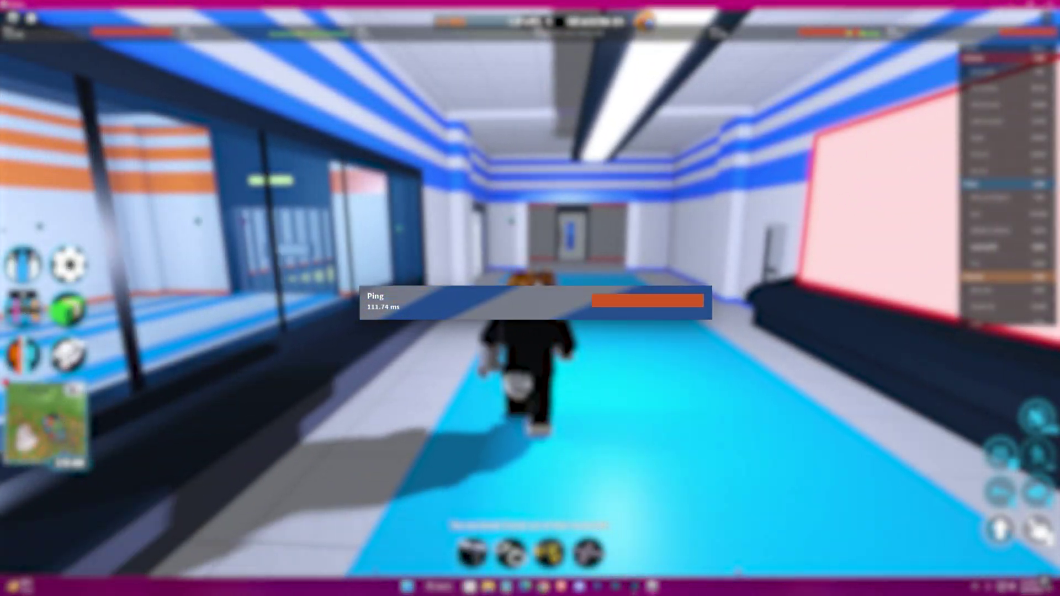
key("w")
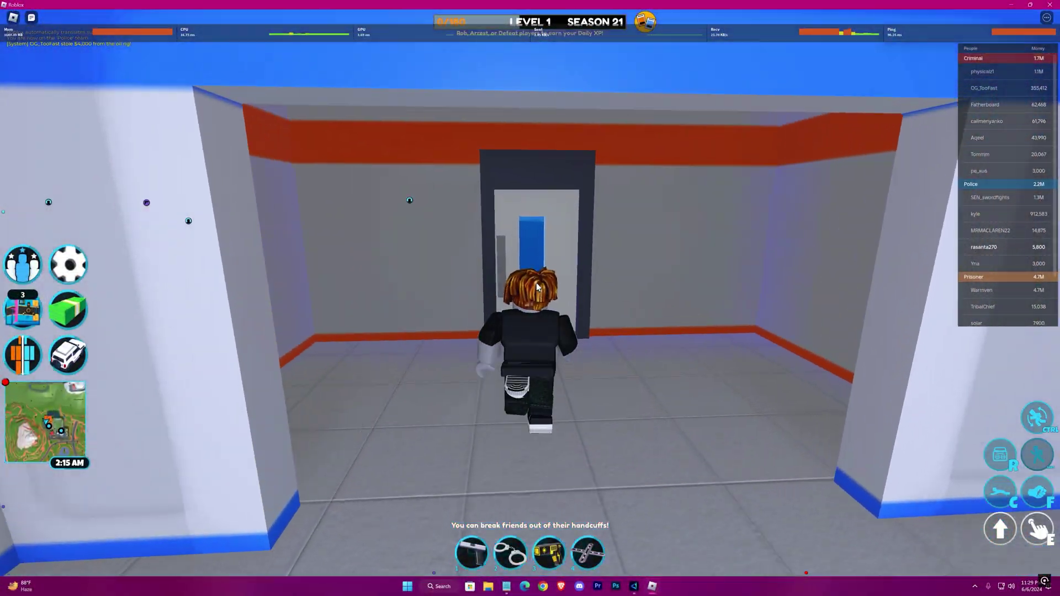
key("w")
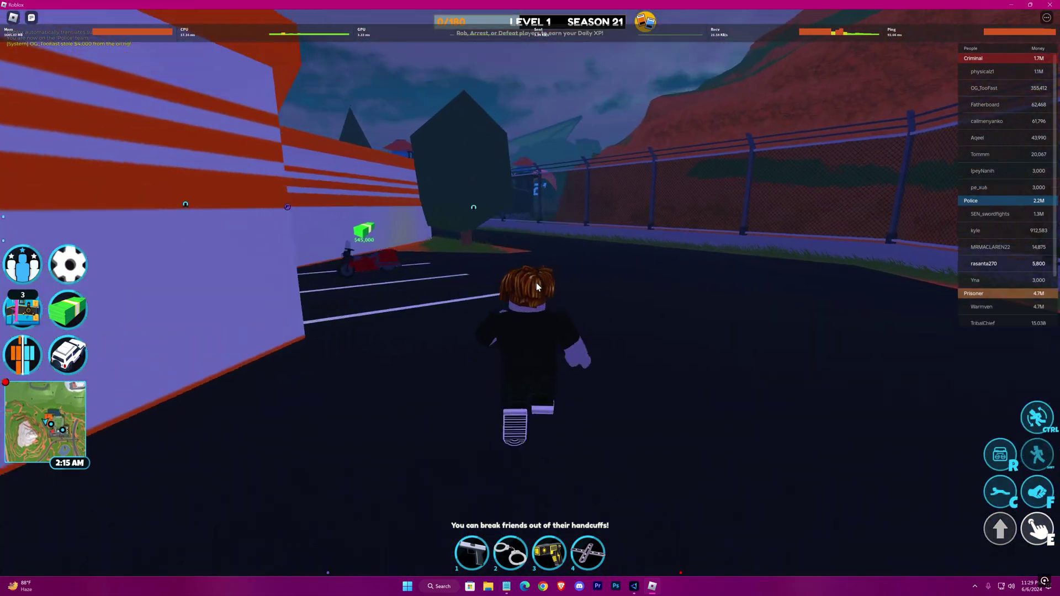
key("w")
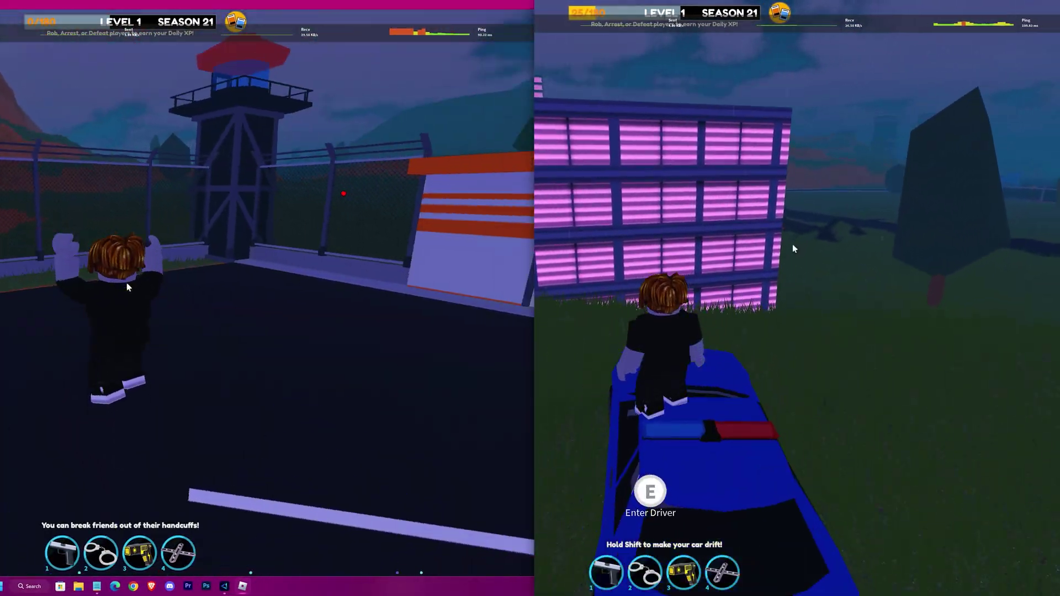
key("w")
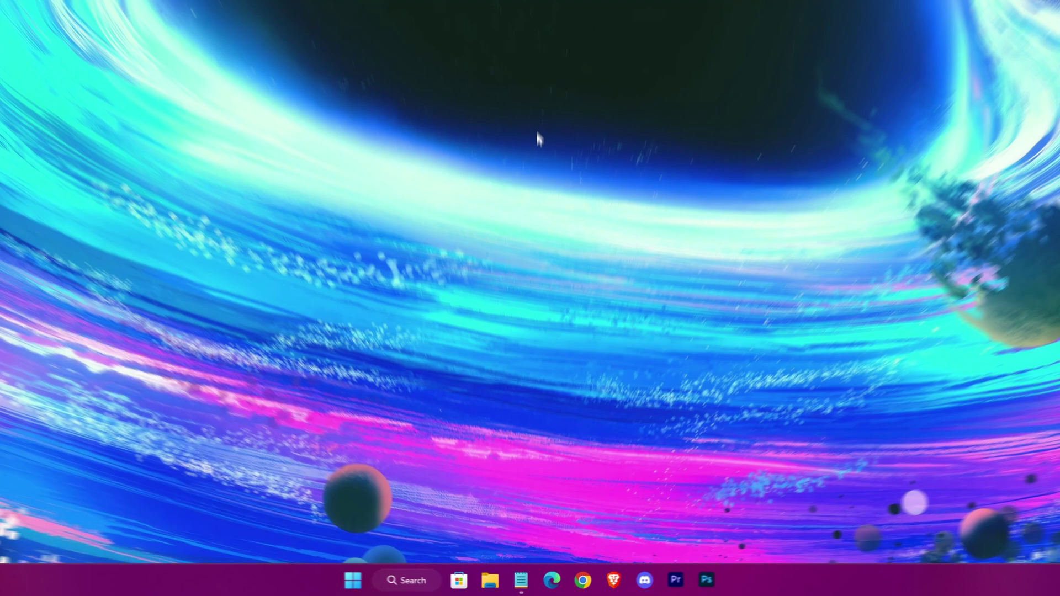
- Search Windows for "windows defender firewall with" and open Windows Defender Firewall with Advanced Security
key("super")
type("windows defender fir")
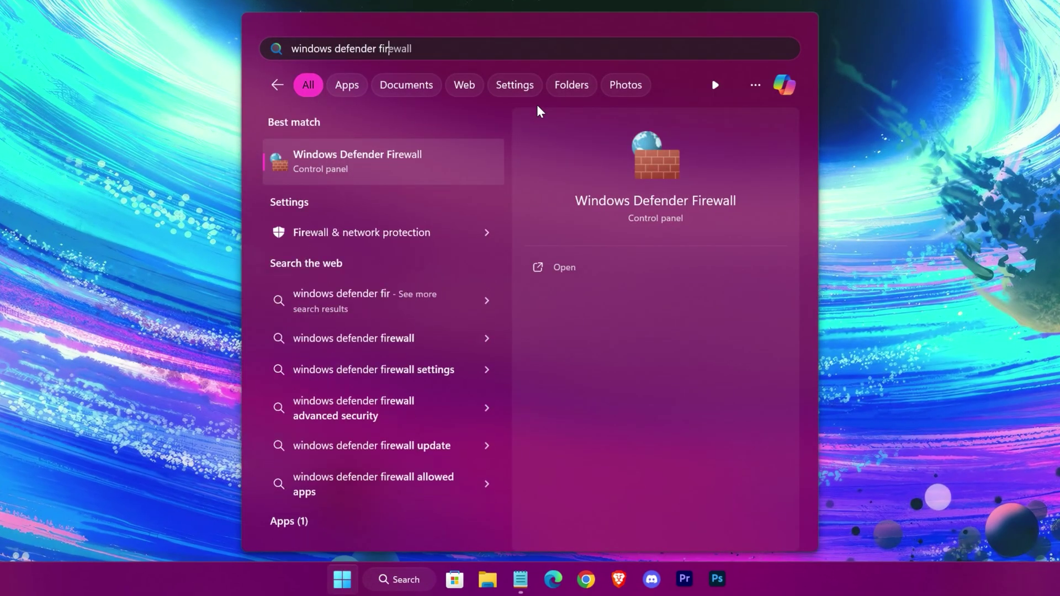
type("ewall with")
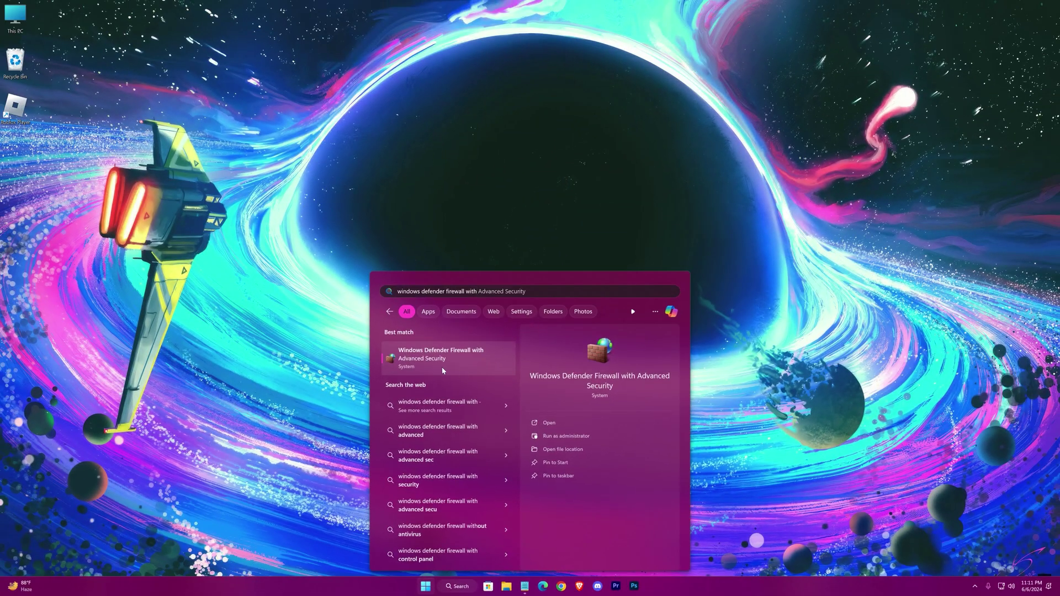
left_click(456, 364)
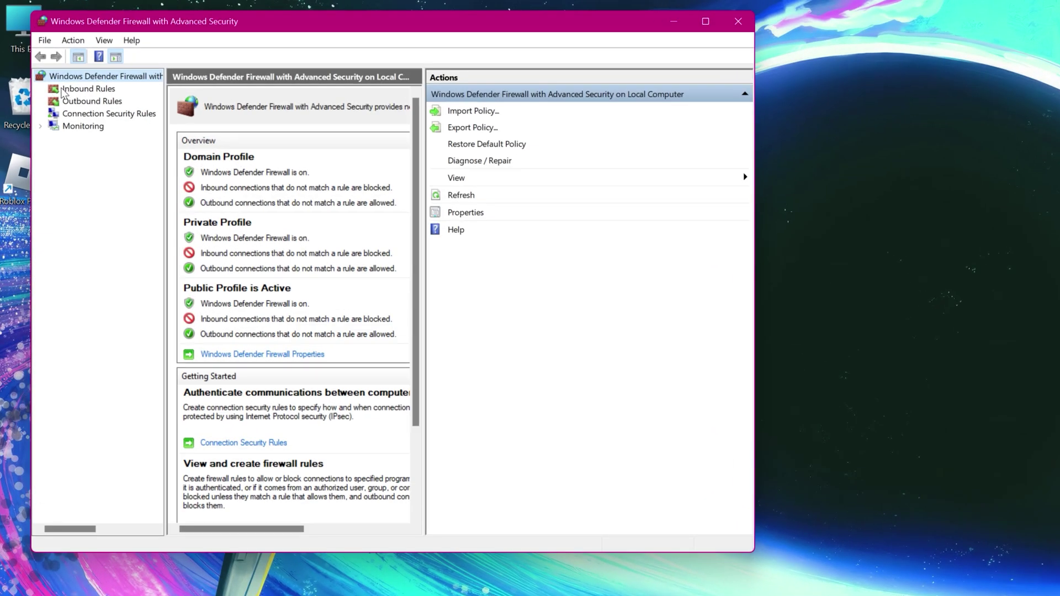
left_click(63, 93)
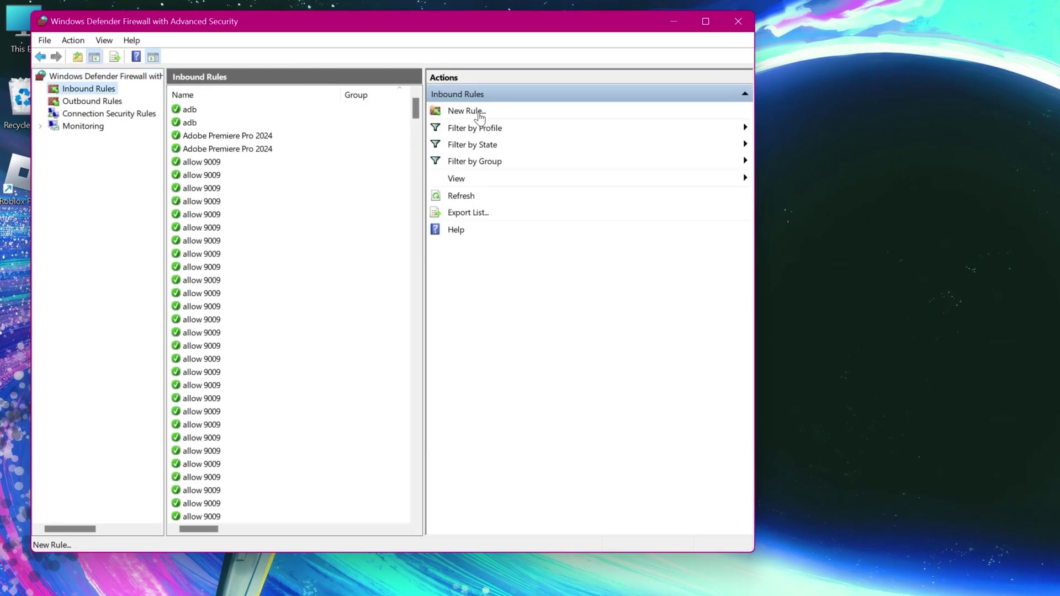
left_click(470, 112)
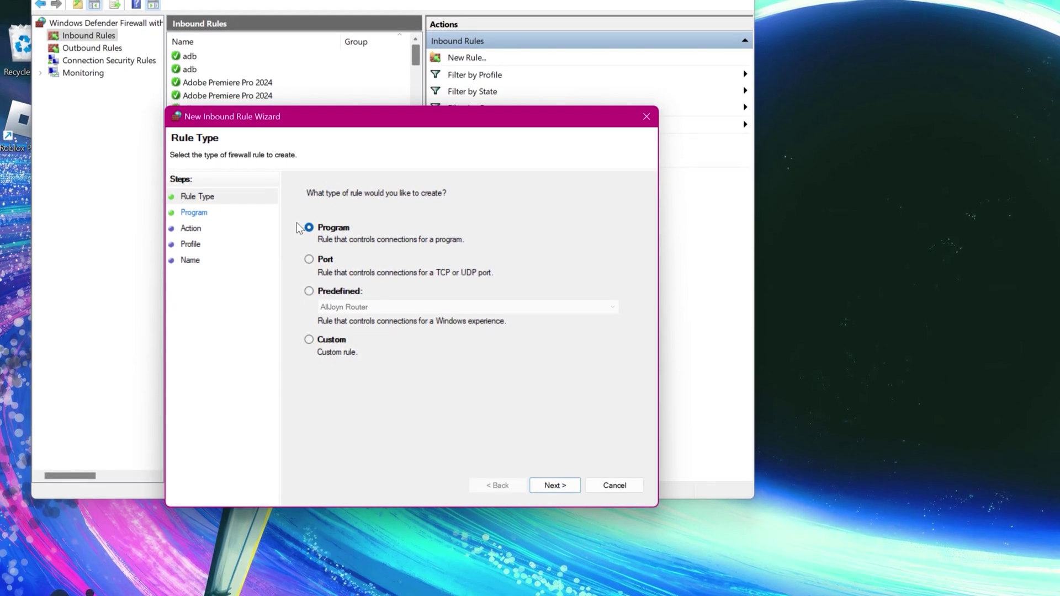
left_click(309, 285)
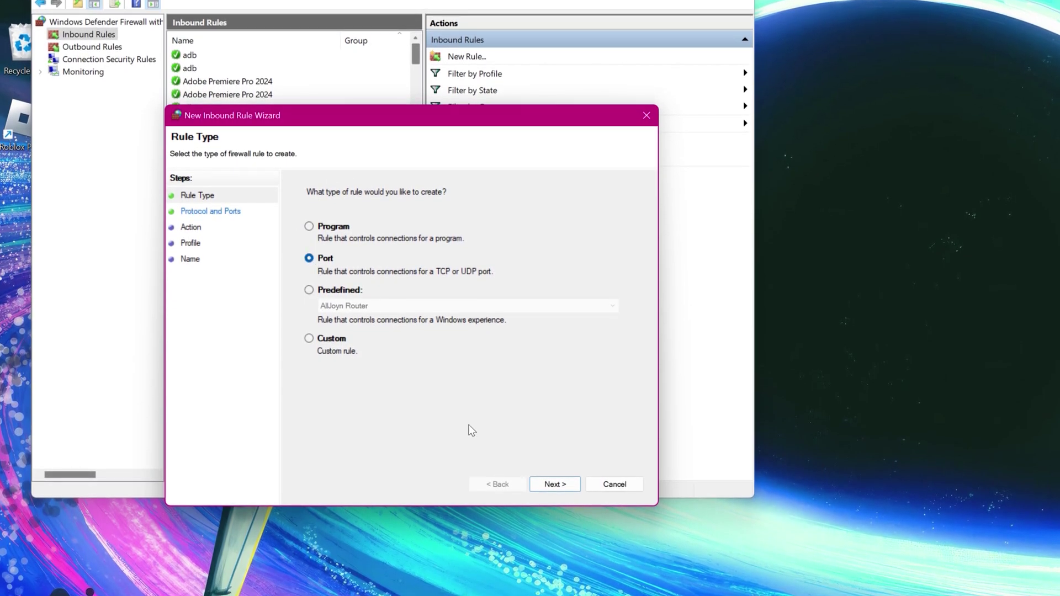
left_click(556, 484)
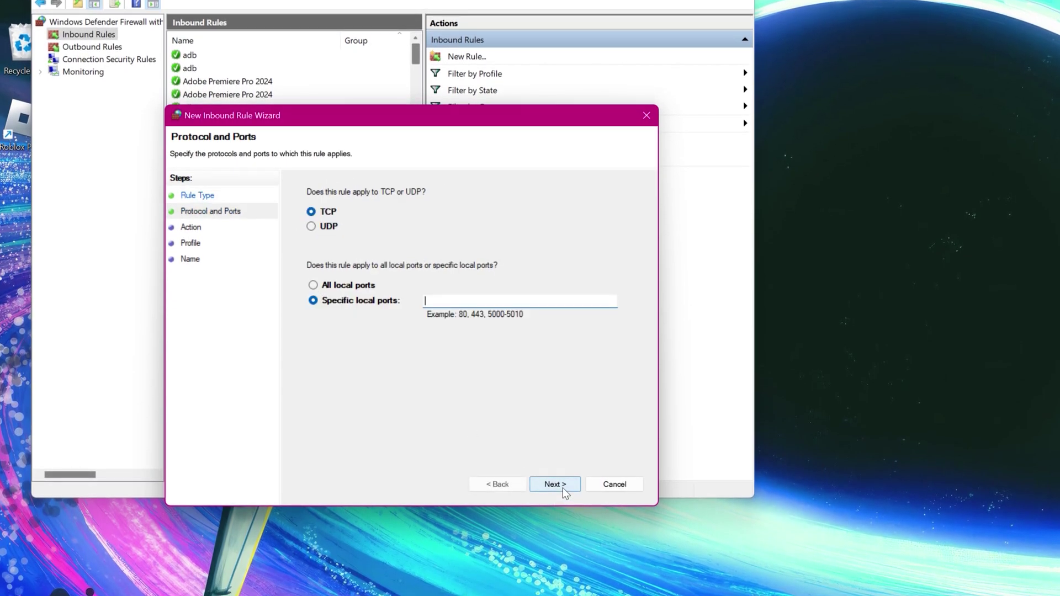
left_click(312, 227)
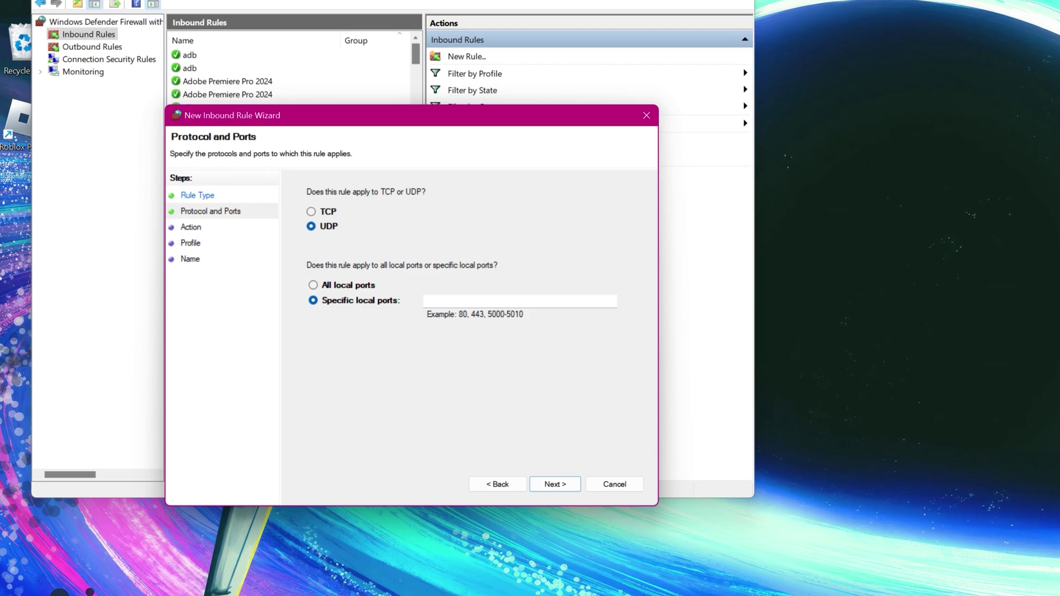
left_click(479, 302)
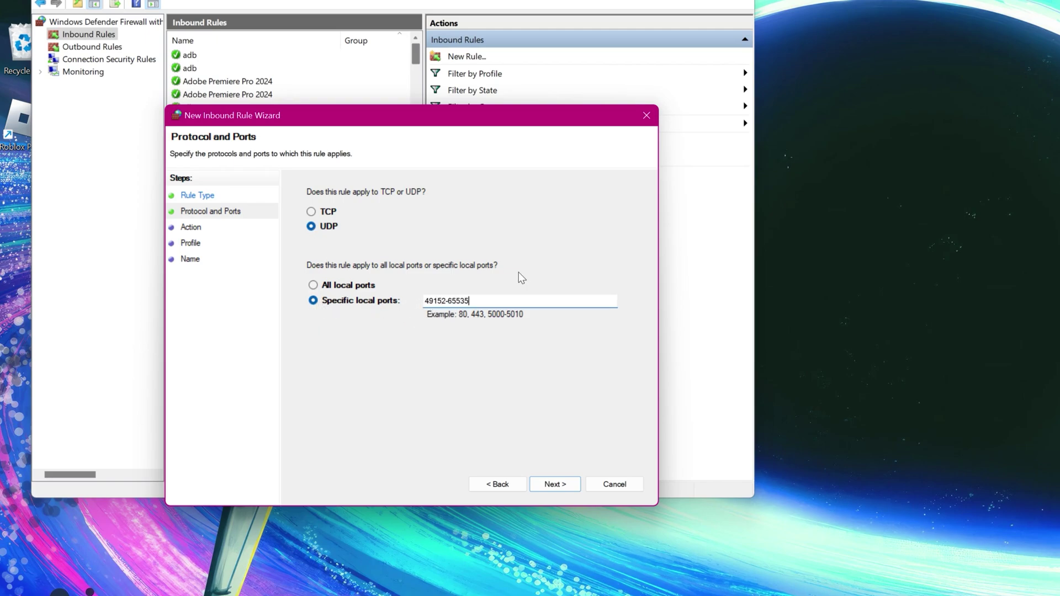
left_click(560, 485)
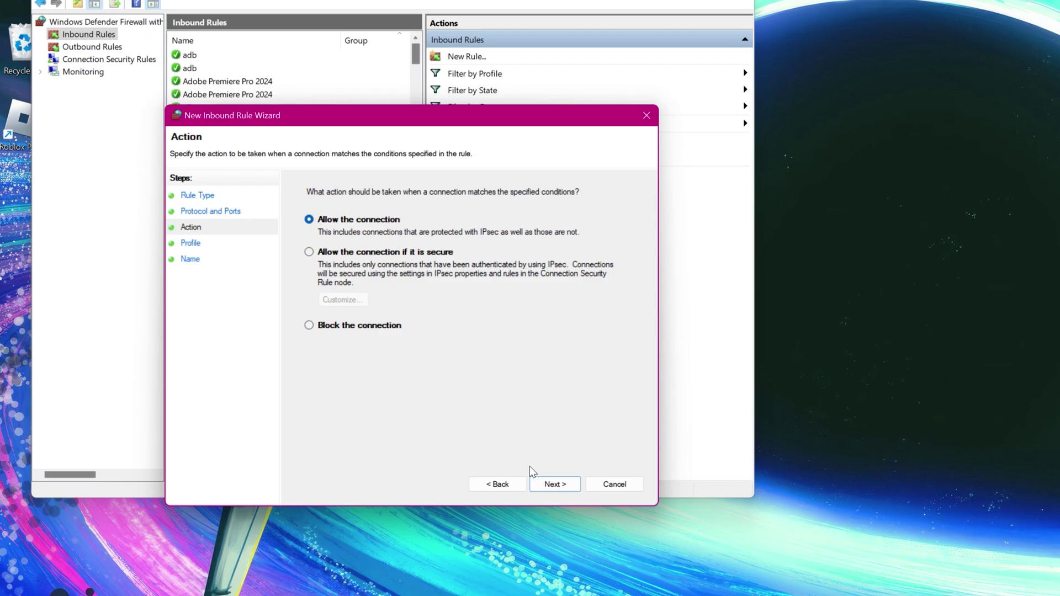
- Allow the connection for the new inbound rule and apply it to the Domain, Private and Public profiles
left_click(554, 486)
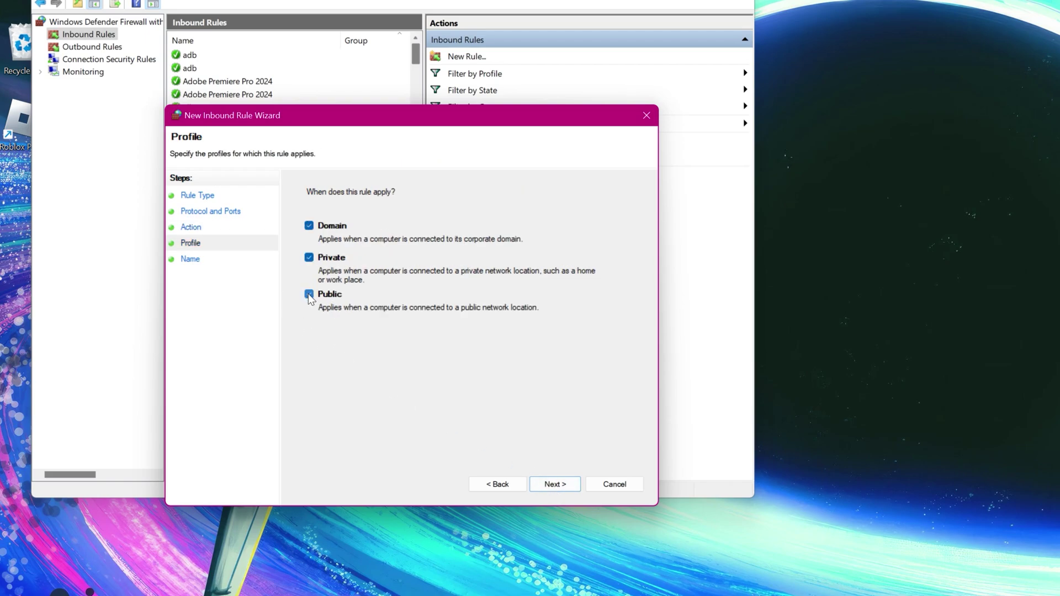
left_click(309, 226)
left_click(552, 484)
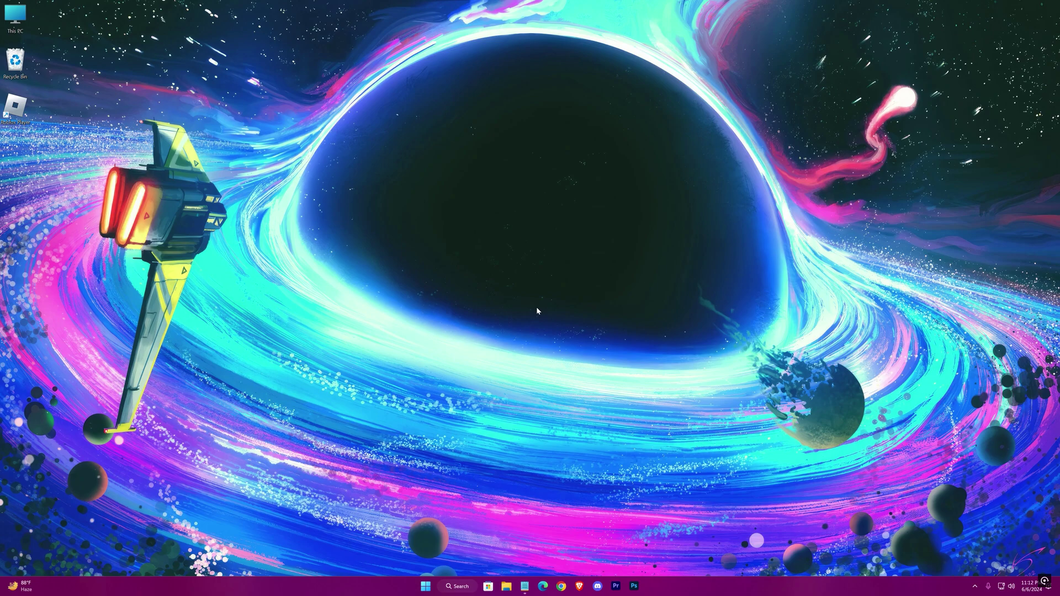
- Open the Local Group Policy Editor by running gpedit.msc, widen its navigation tree and maximize the window
key("super+r")
type("g")
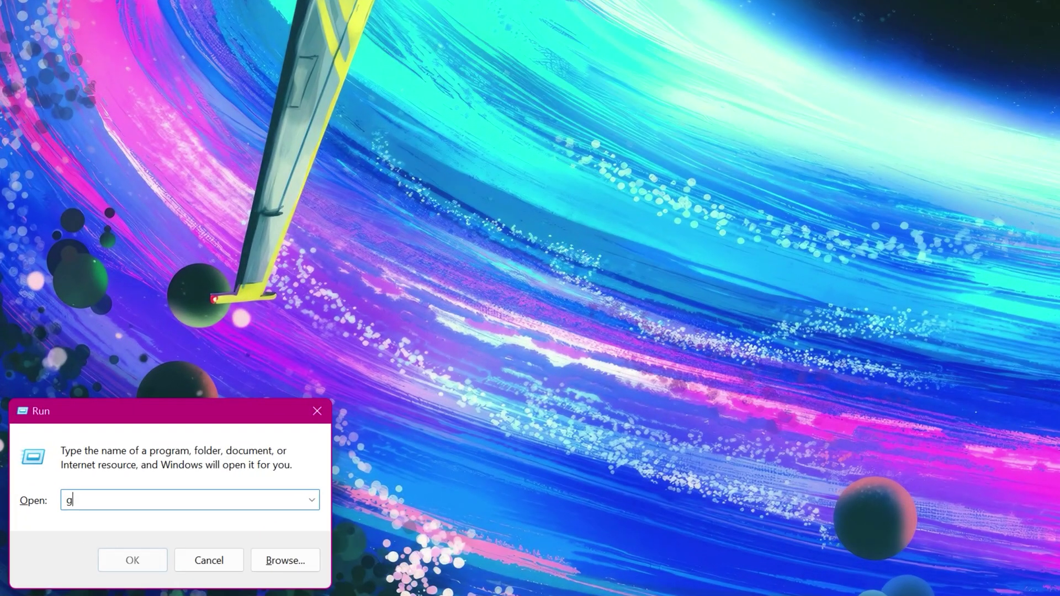
type("pedit.msc")
key("Return")
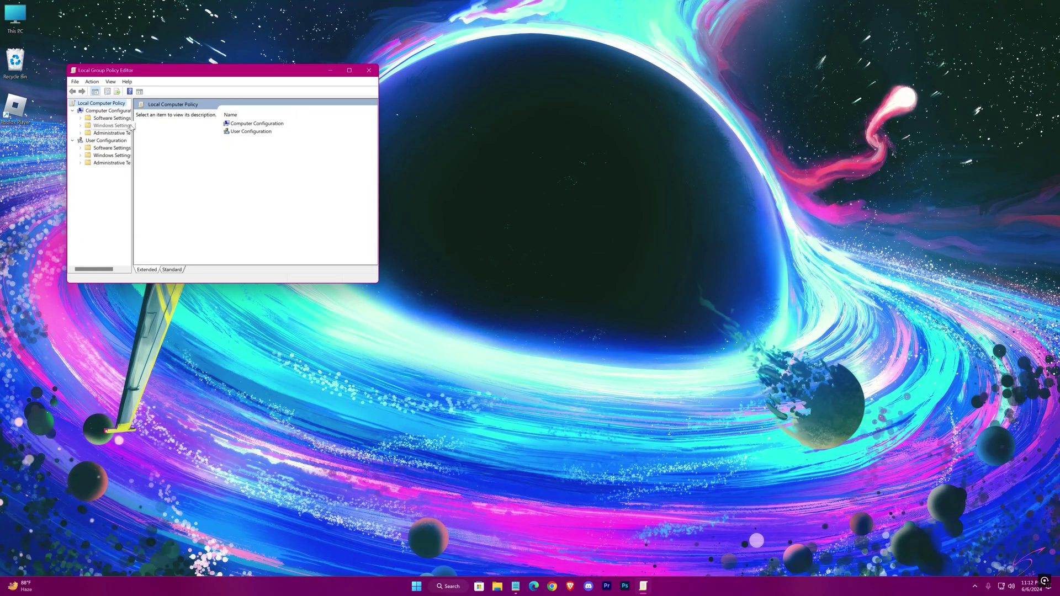
left_click_drag(132, 118, 171, 124)
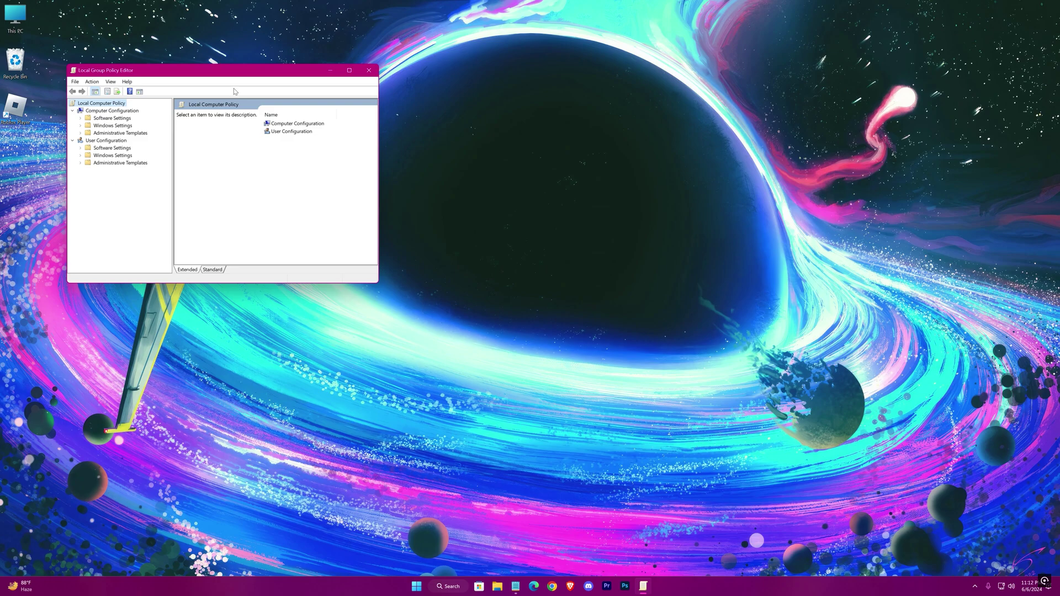
left_click_drag(255, 78, 533, 200)
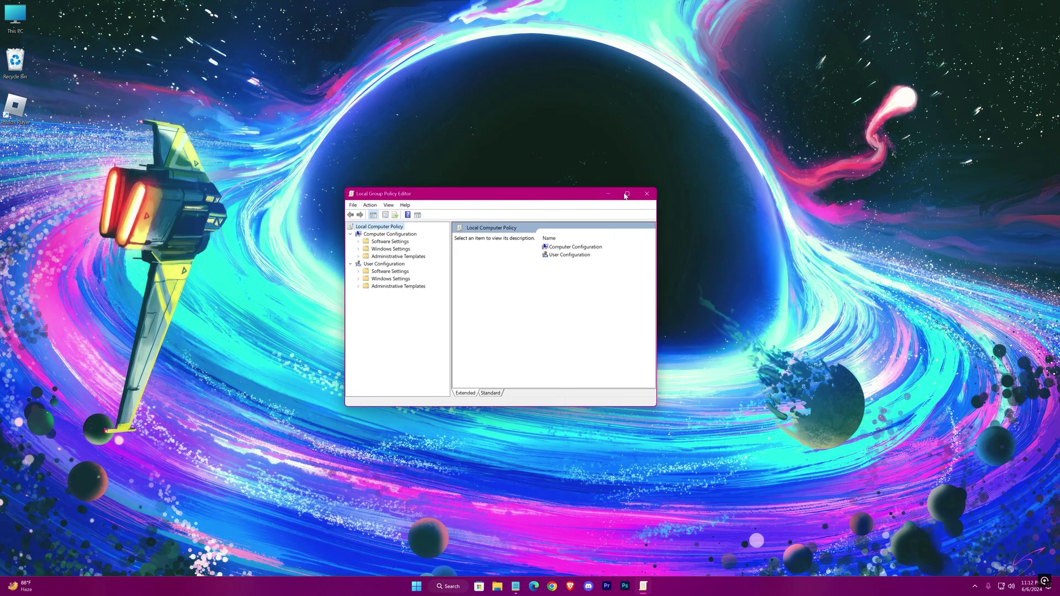
left_click(626, 193)
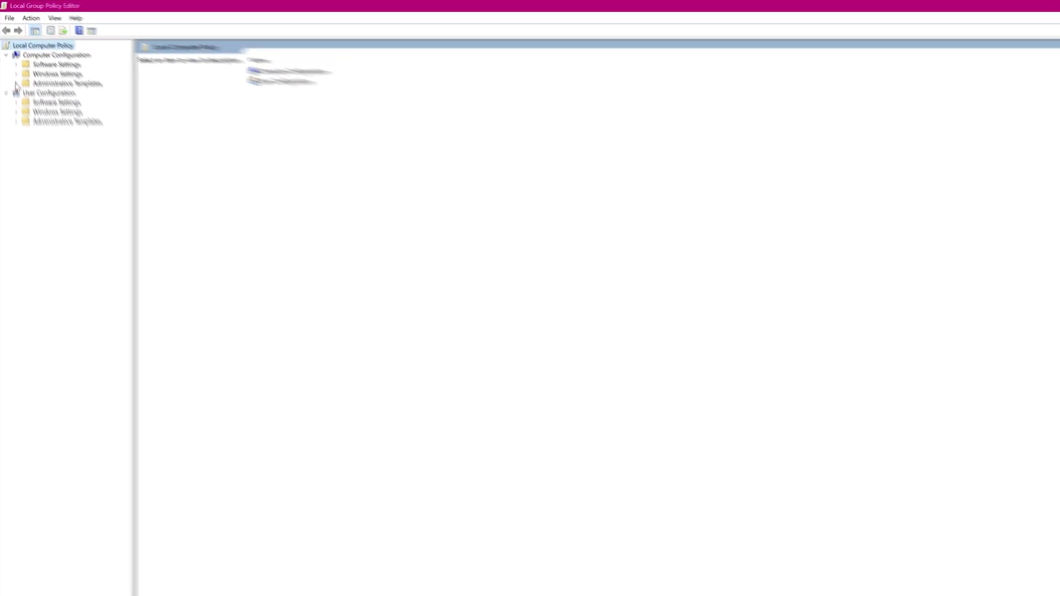
- Open the App Privacy policies under Computer Configuration, Administrative Templates, Windows Components
left_click(13, 66)
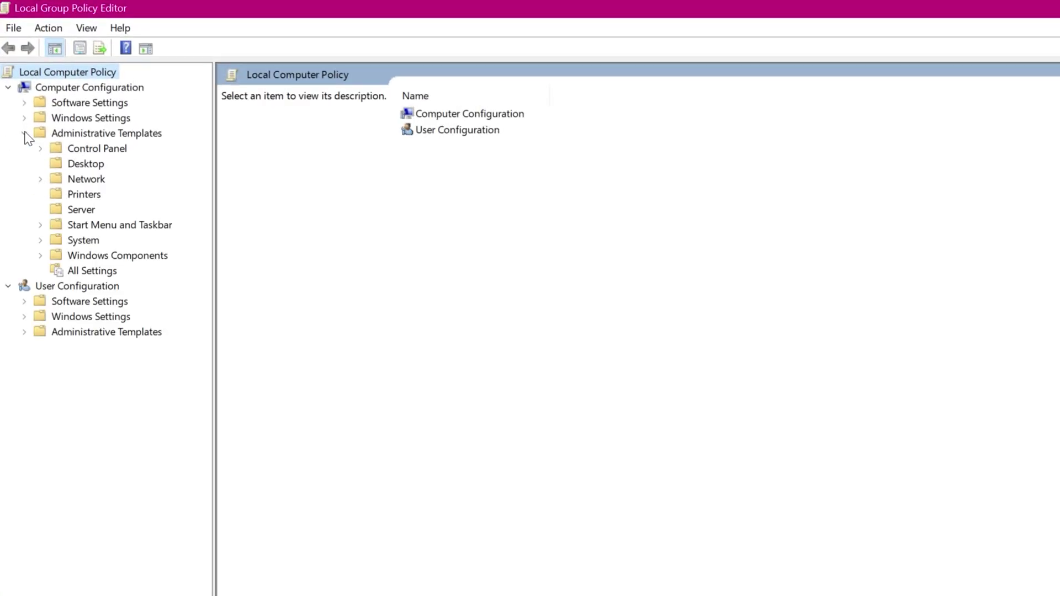
left_click(43, 256)
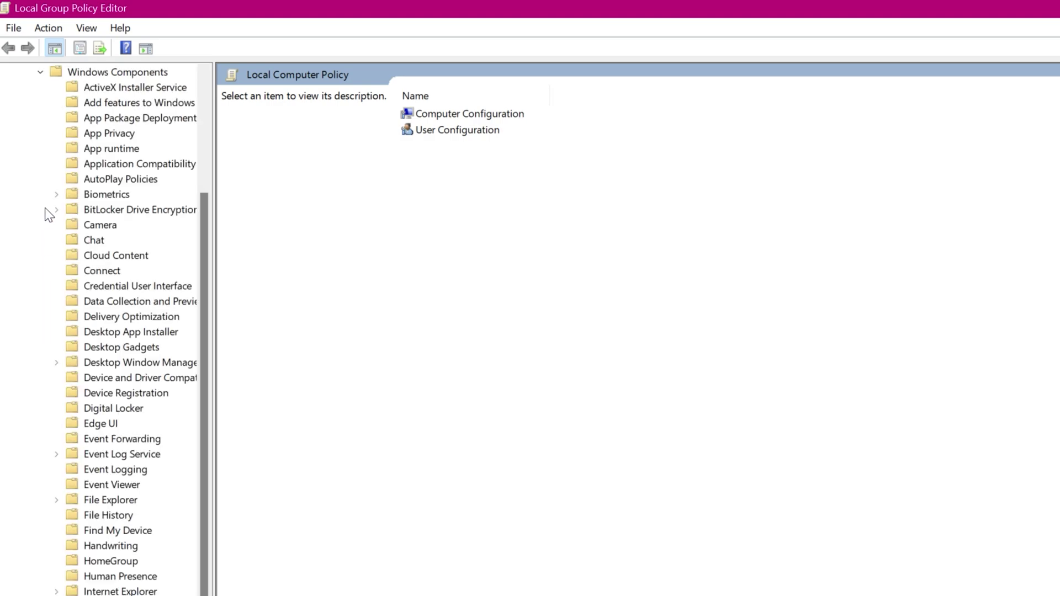
left_click(75, 136)
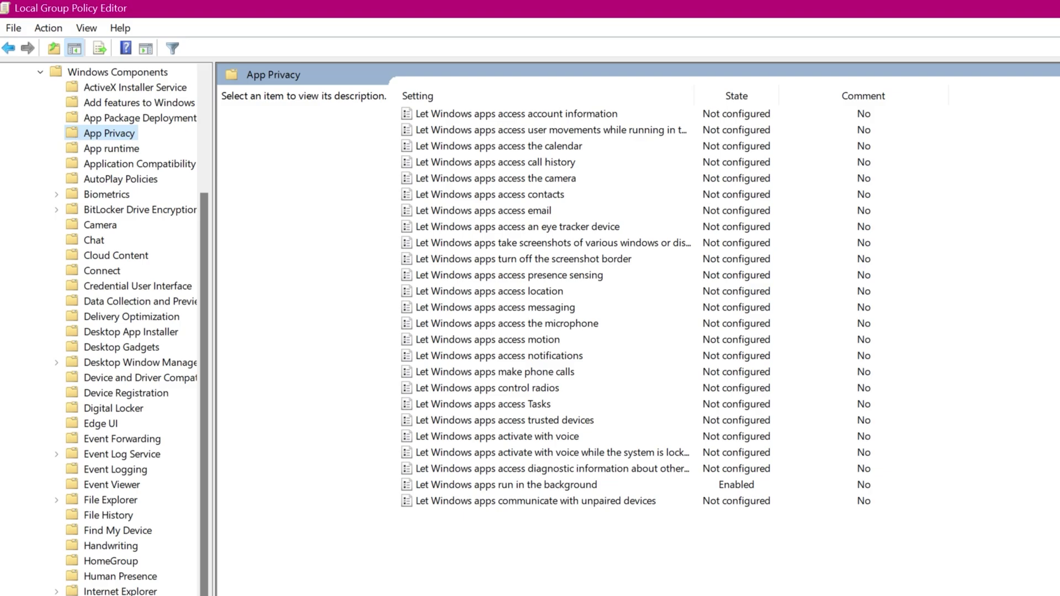
- Set the policy "Let Windows apps run in the background" to Enabled with Force Deny as the default for all apps
left_click(424, 487)
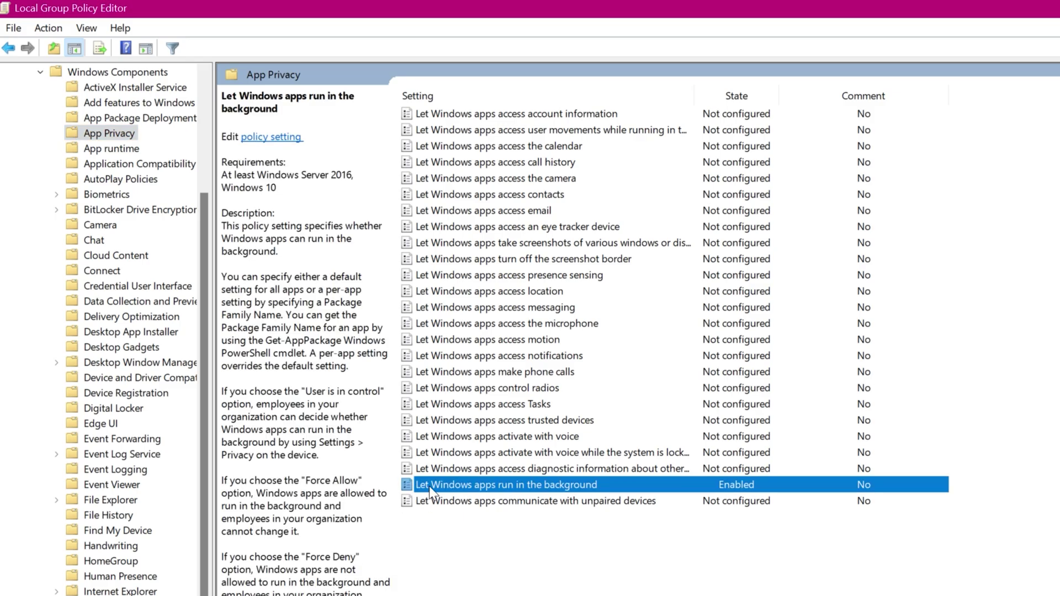
right_click(555, 486)
left_click(608, 499)
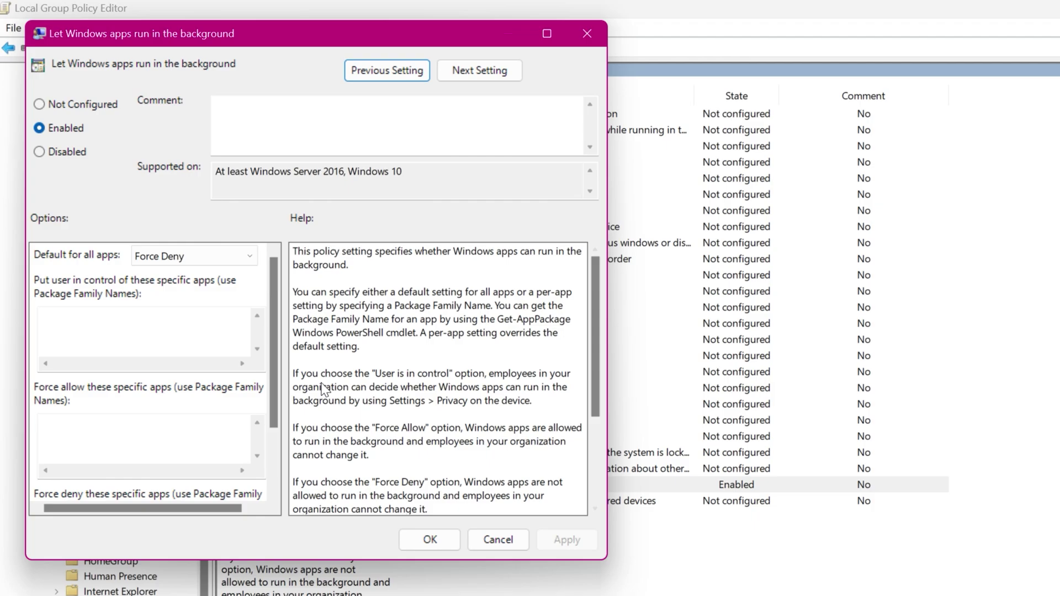
left_click(50, 151)
left_click(53, 128)
left_click(177, 256)
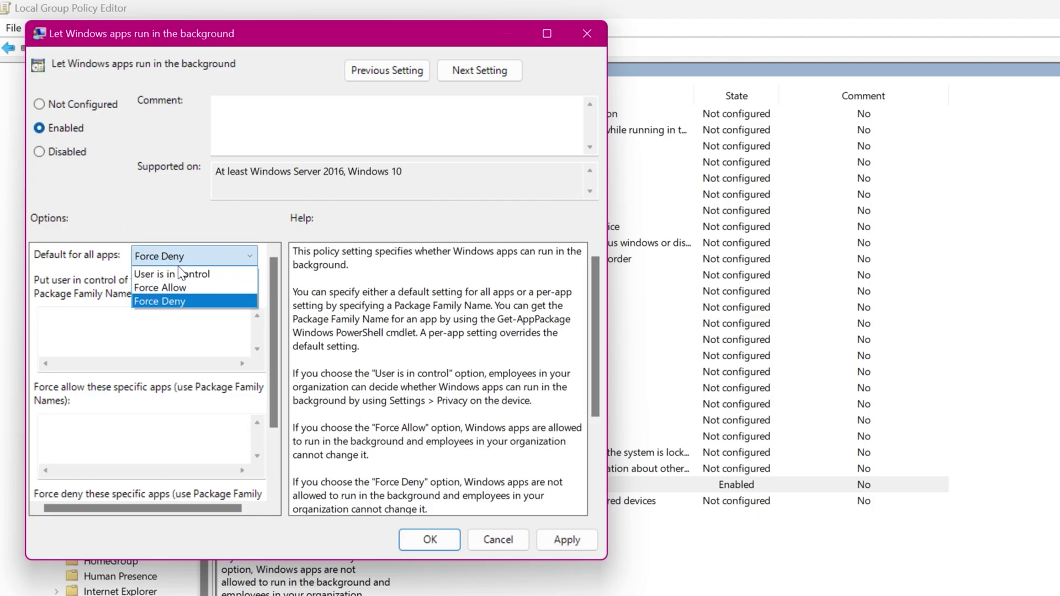
left_click(177, 298)
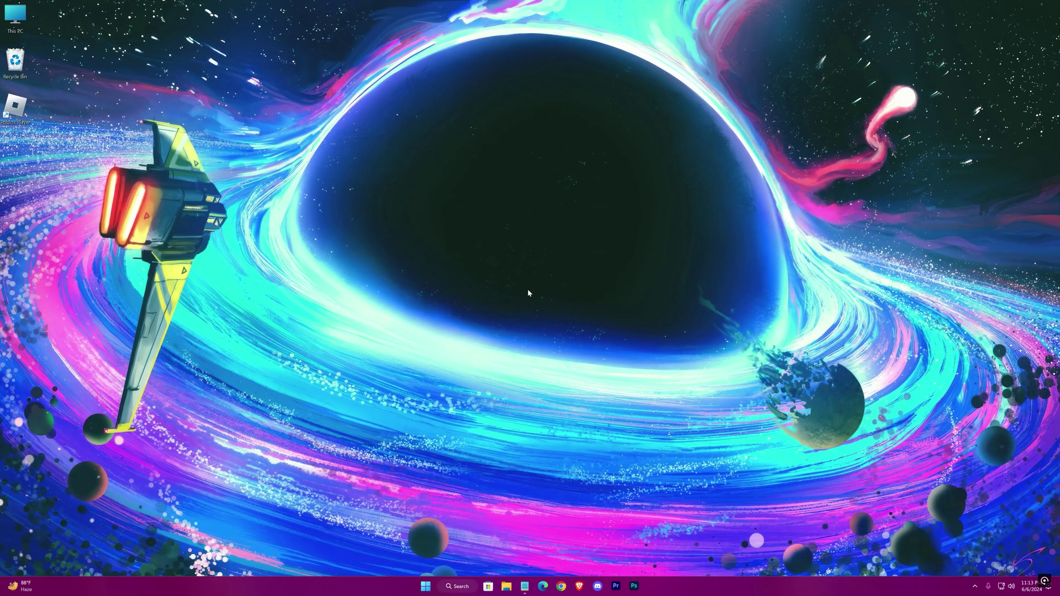
- Open a Command Prompt by running cmd
key("super+r")
type("cmd")
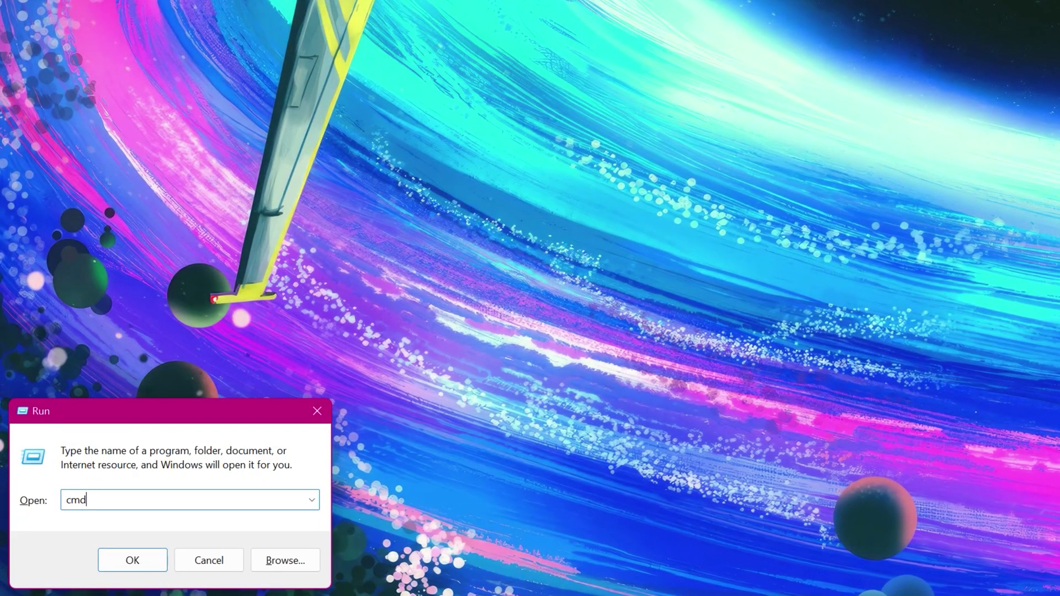
key("Return")
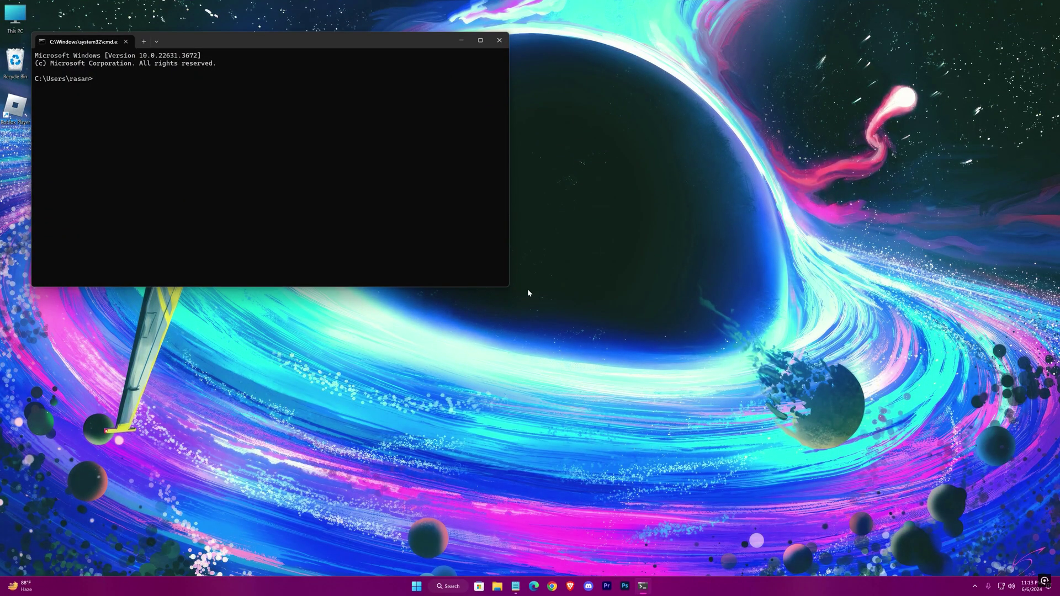
- Ping 1.1.1.1 and 8.8.8.8 and compare their average round-trip times
type("ping 1.1.1.1")
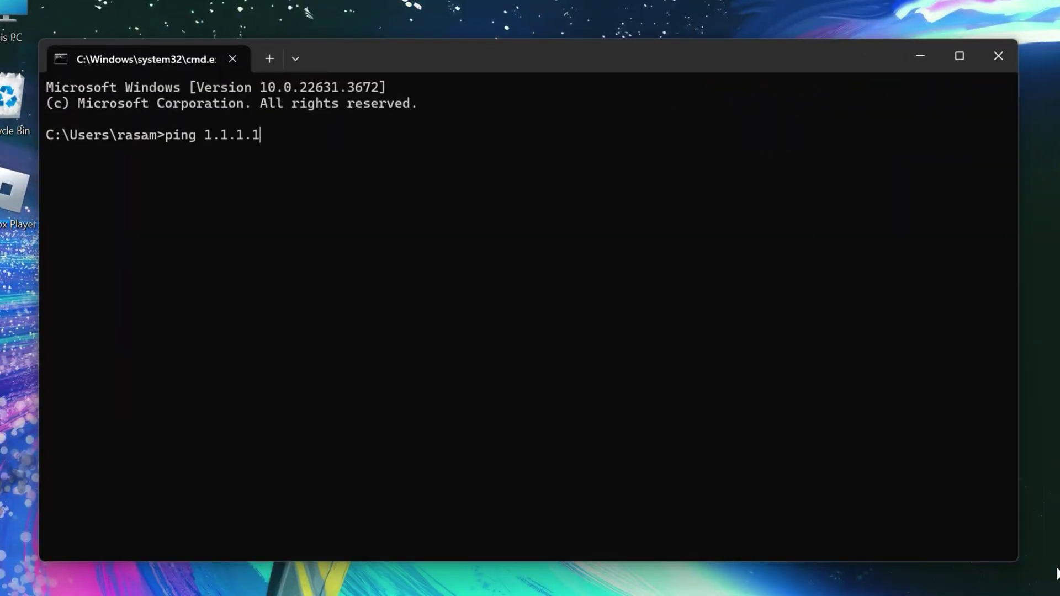
key("Return")
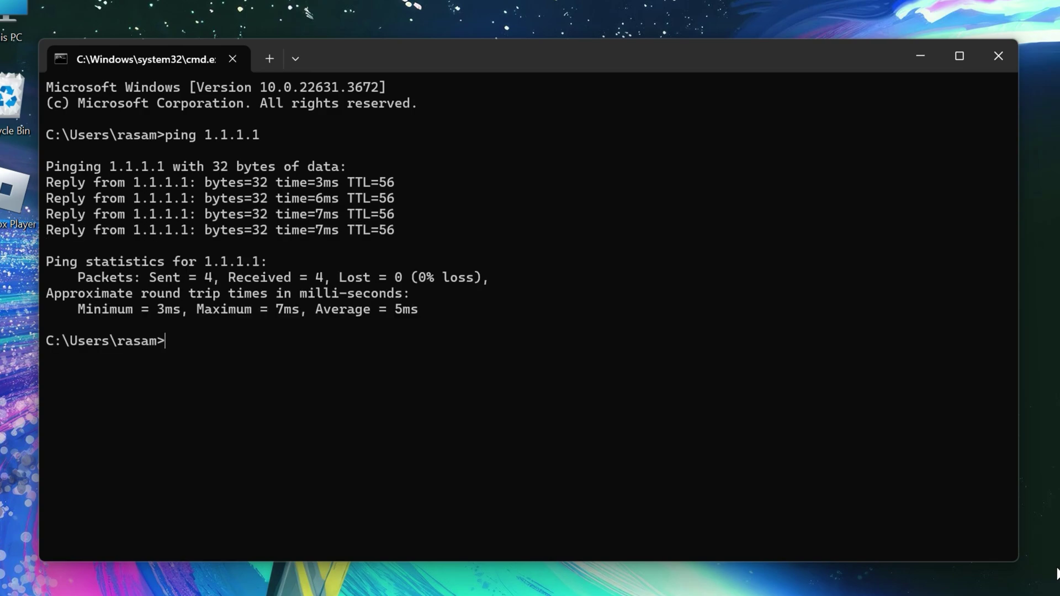
type("ping 8.8.8.8")
key("Return")
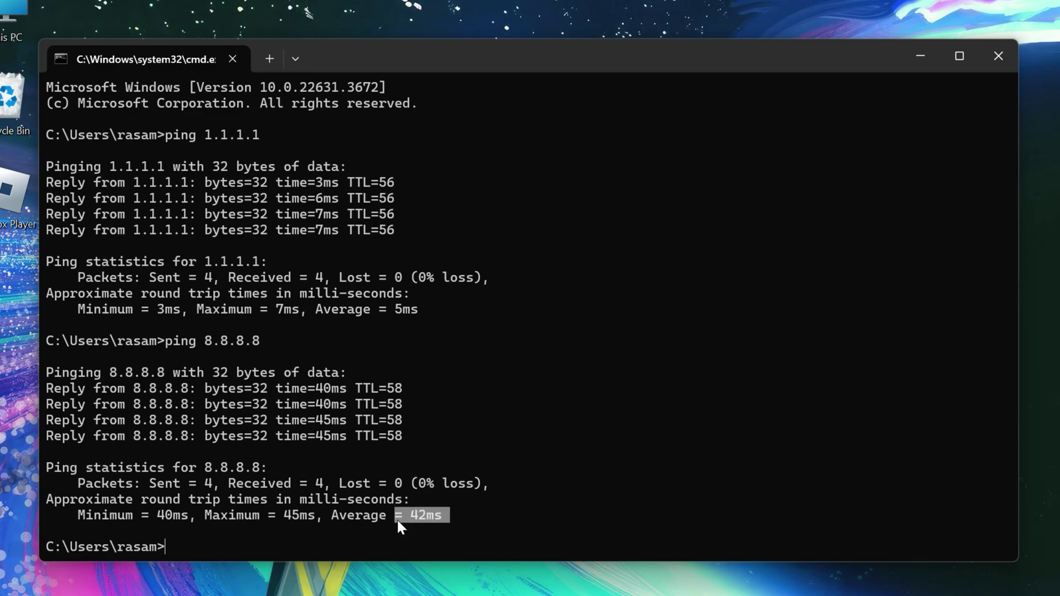
left_click_drag(422, 310, 317, 310)
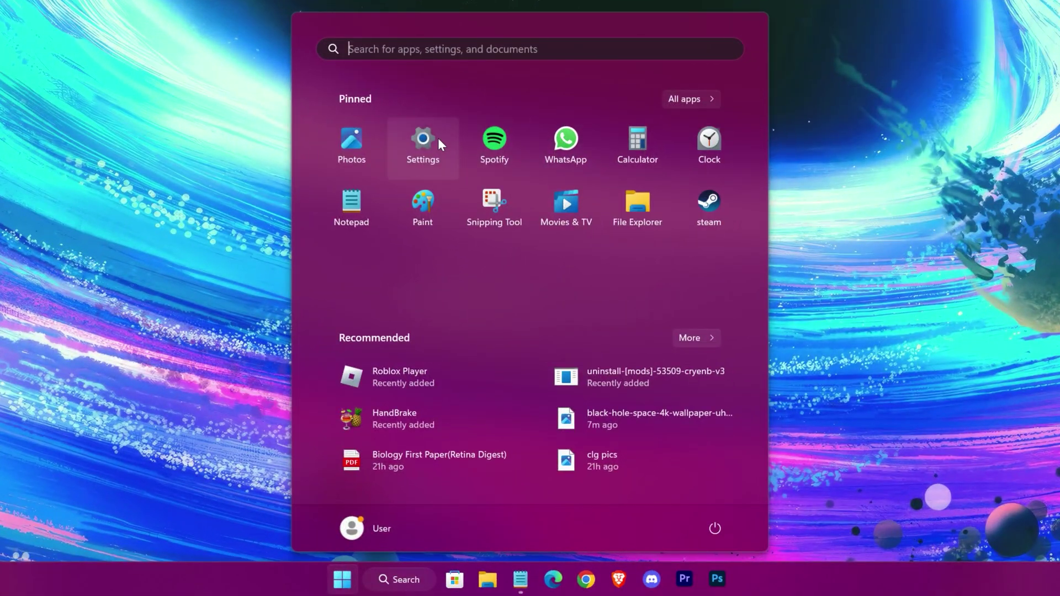
- Open the advanced network settings in Windows Settings and expand the Ethernet adapter's details
left_click(466, 331)
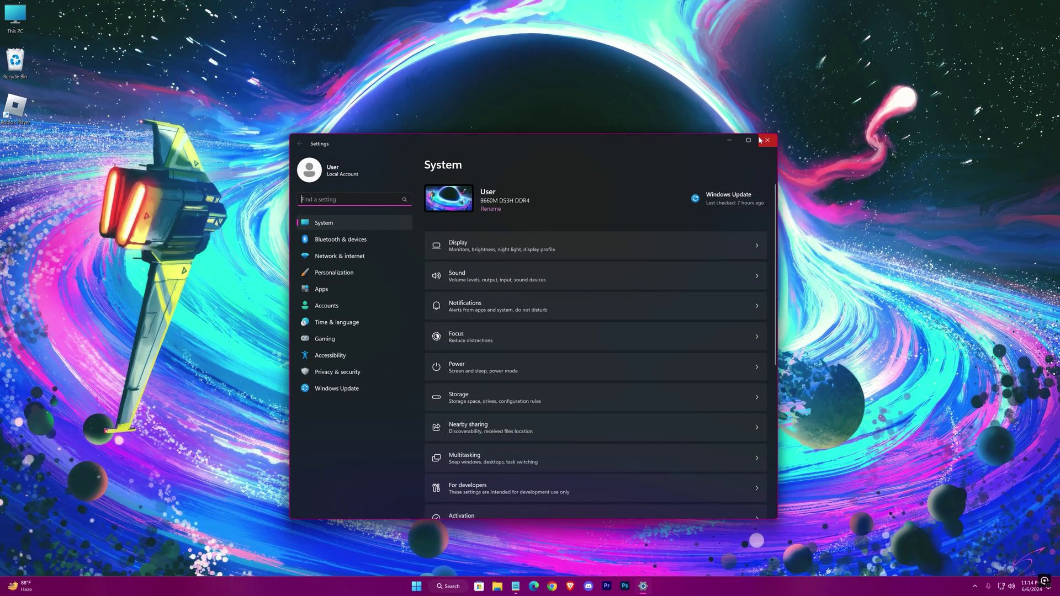
left_click(749, 140)
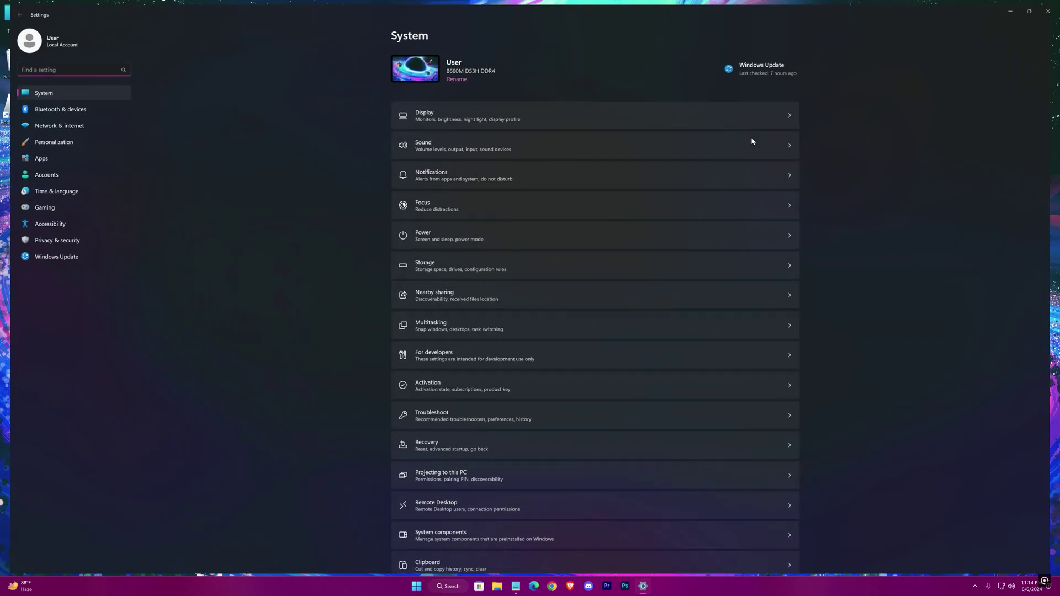
left_click(39, 124)
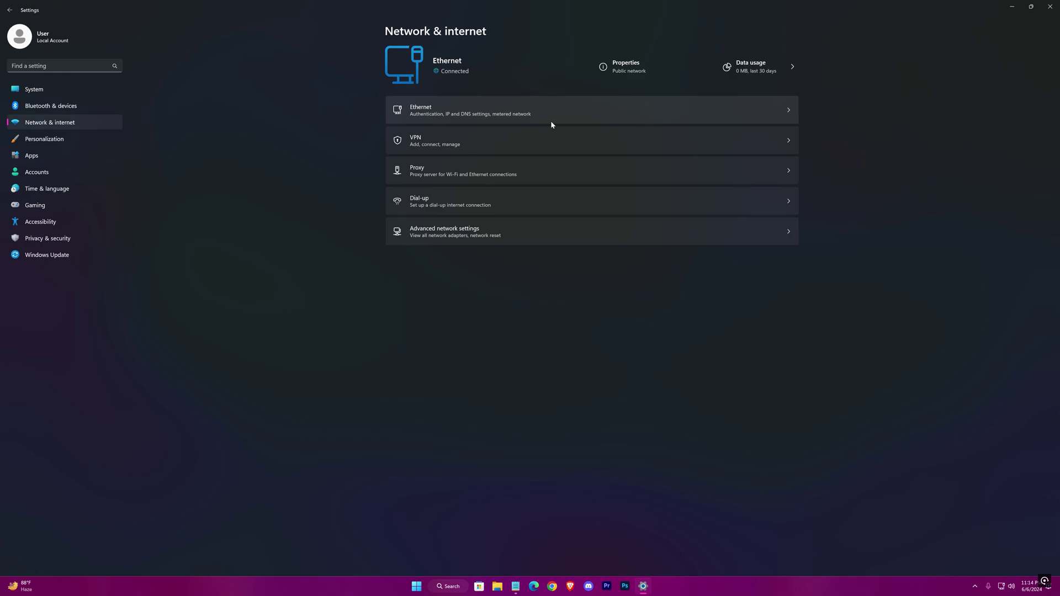
left_click(458, 237)
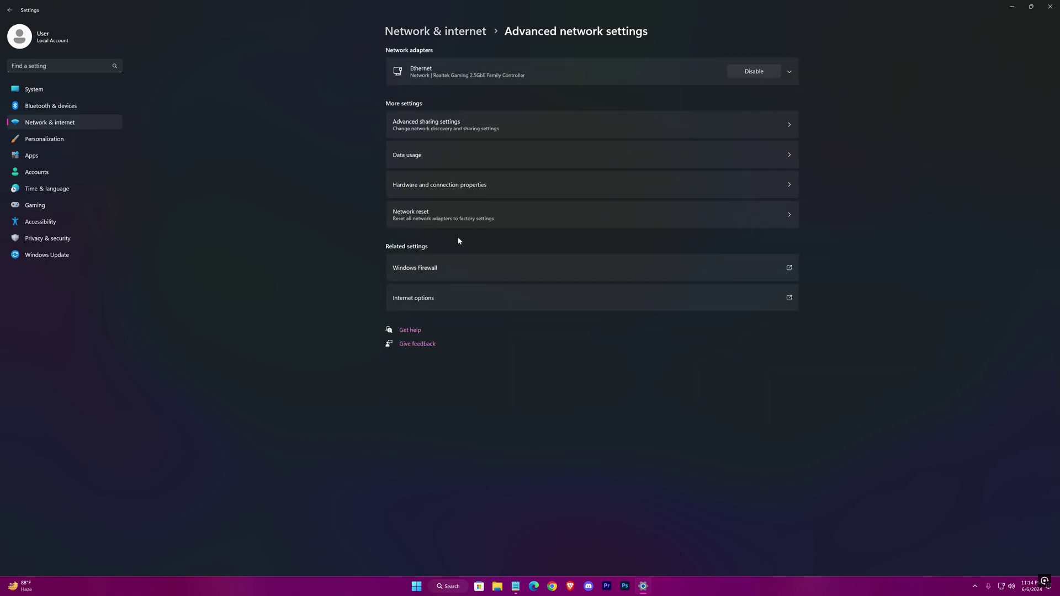
left_click(628, 75)
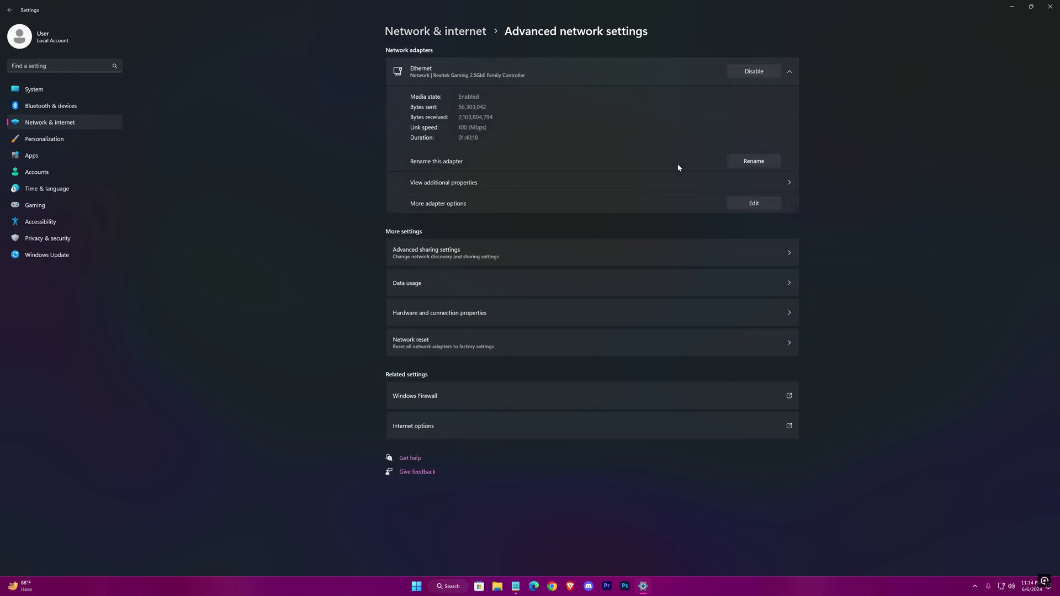
- Open the Internet Protocol Version 4 (TCP/IPv4) properties of the Ethernet adapter
left_click(754, 203)
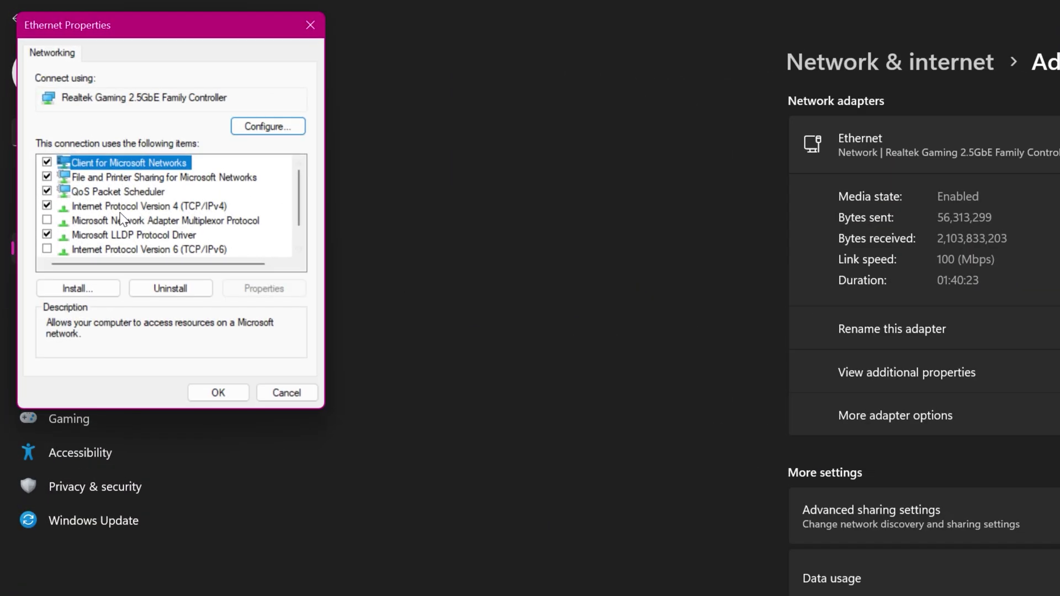
left_click(111, 208)
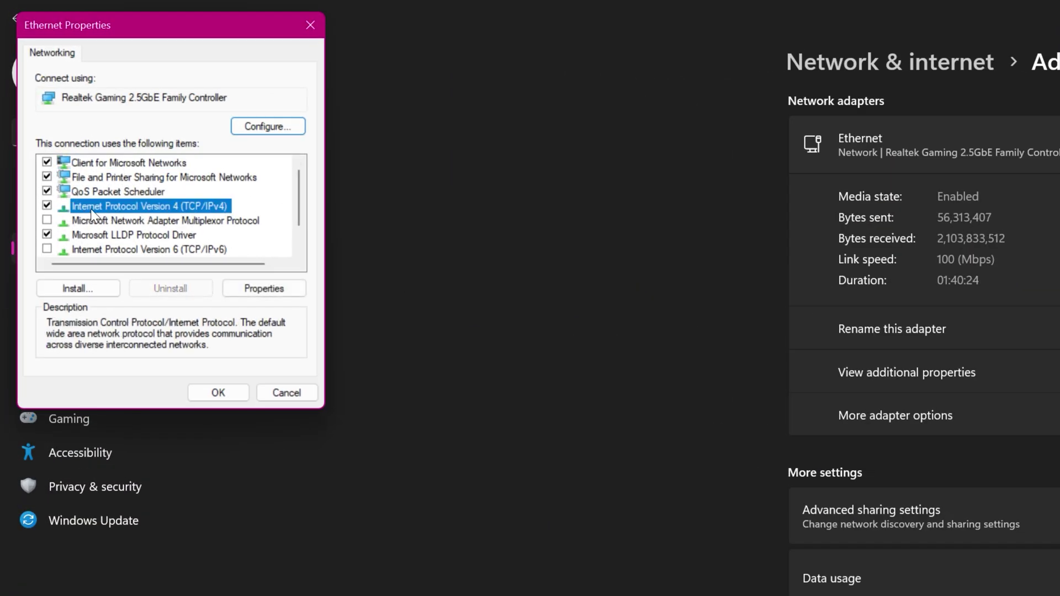
left_click(279, 290)
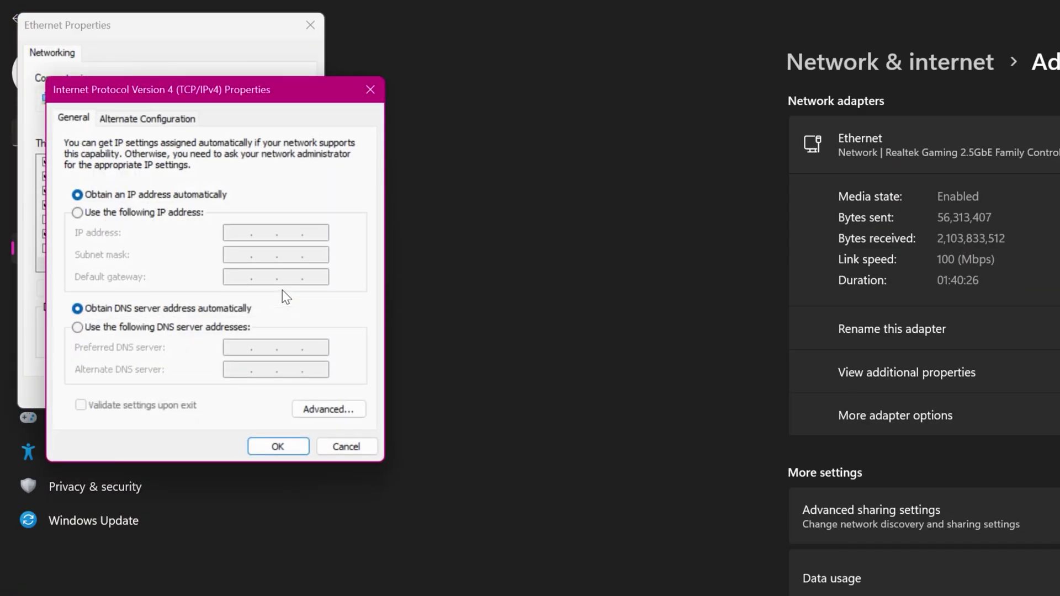
- Set the adapter's preferred DNS server to 1.1.1.1 and alternate DNS server to 1.0.0.1, and close the Ethernet properties
left_click(78, 327)
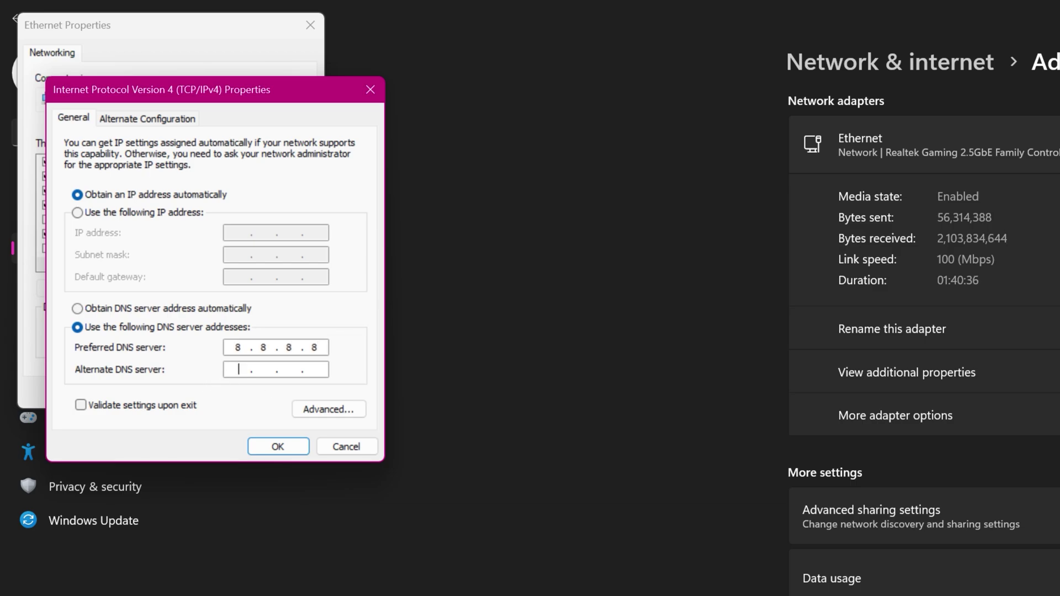
type("8.8.4")
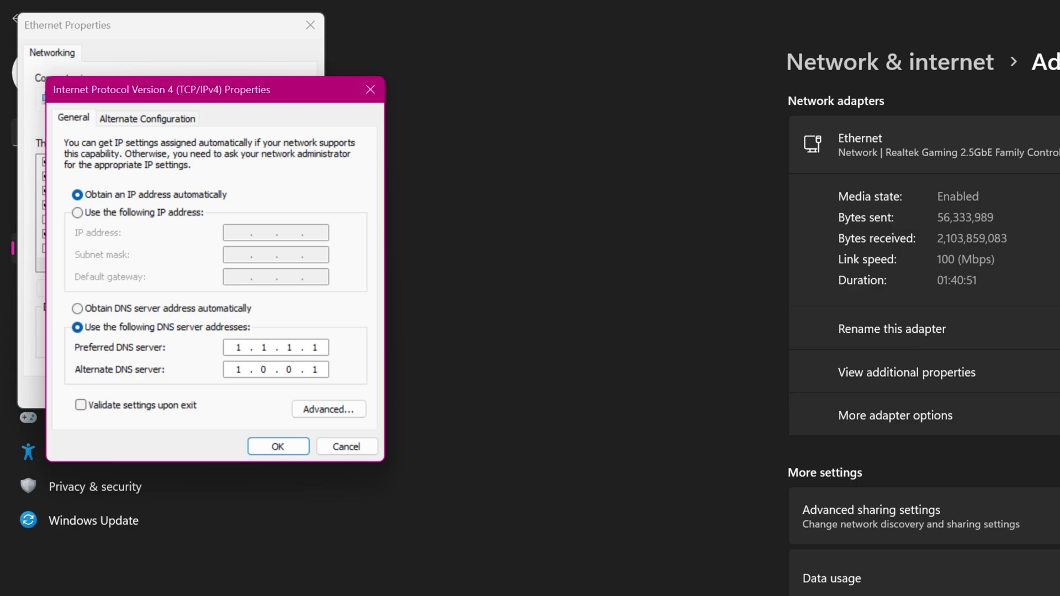
left_click(266, 446)
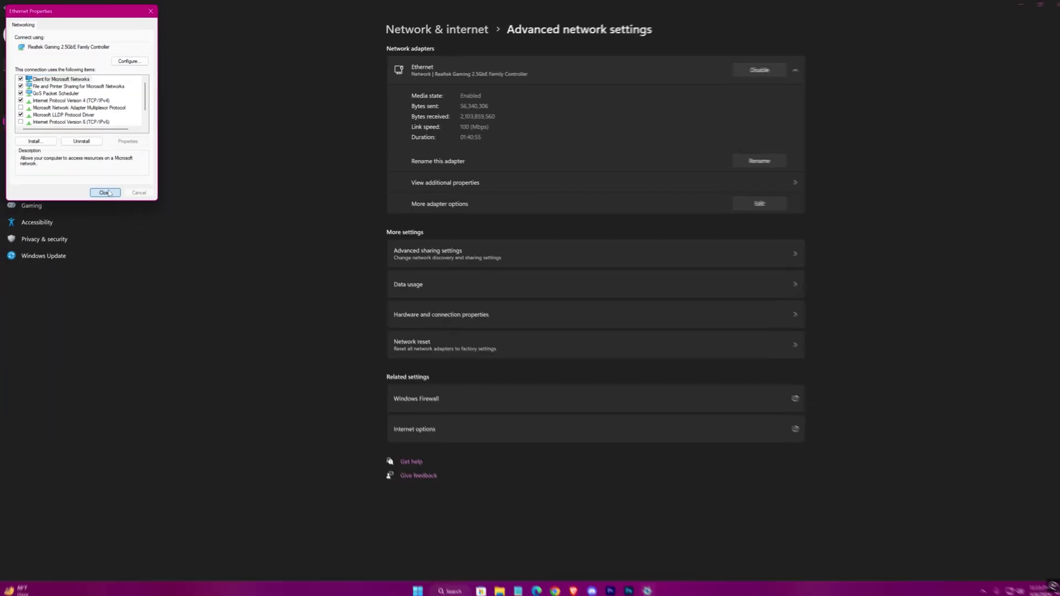
left_click(108, 193)
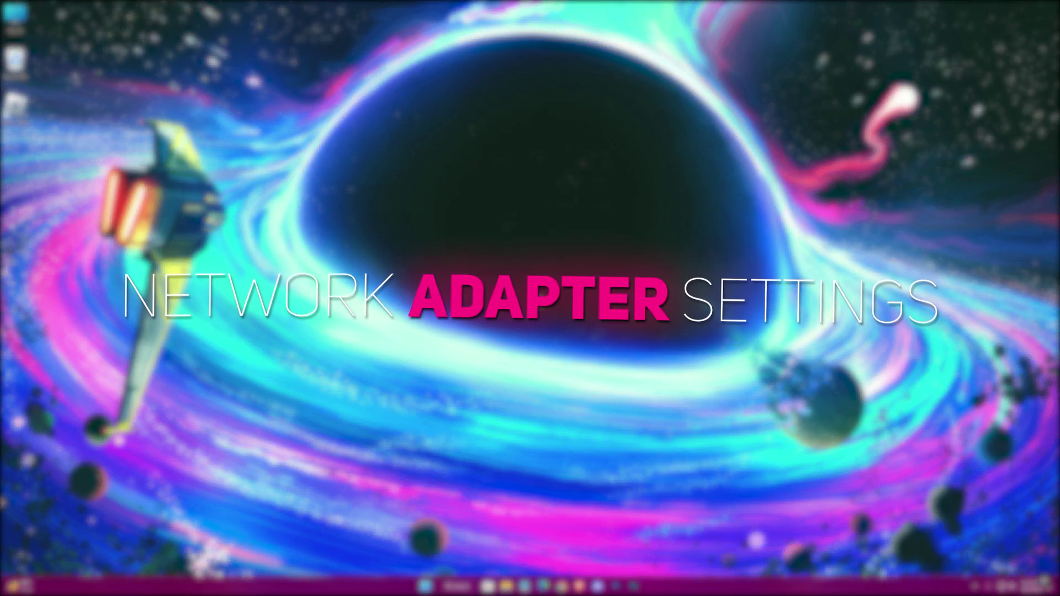
- Open Device Manager and expand the network adapters
key("super")
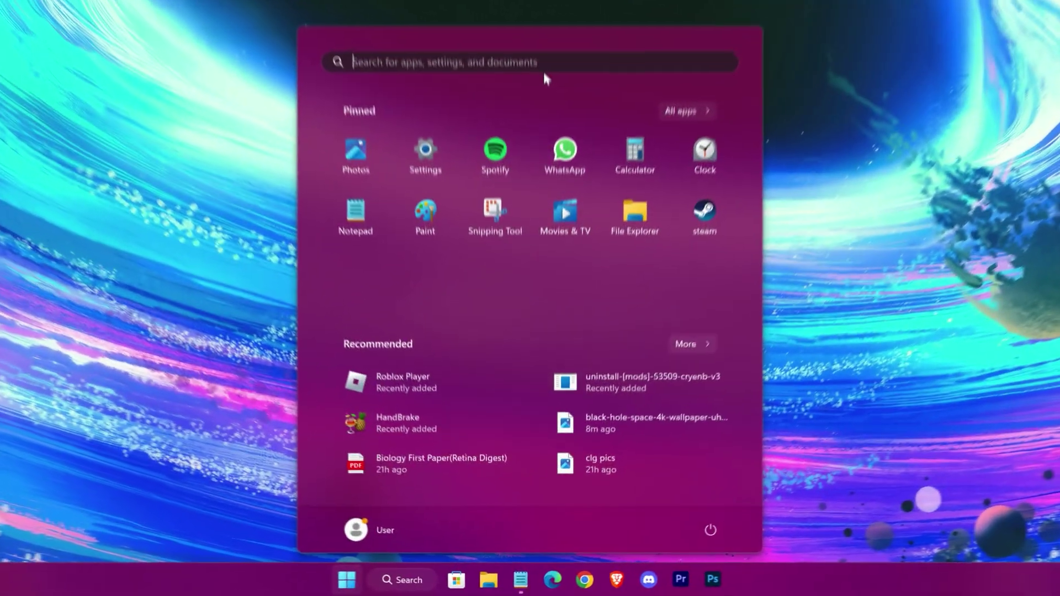
type("device manage")
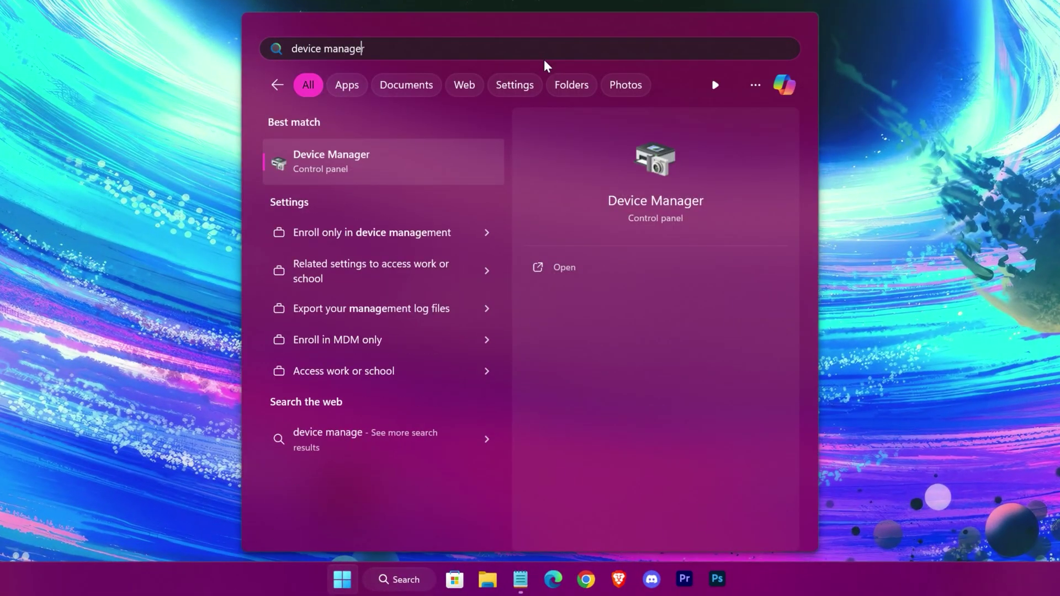
key("Return")
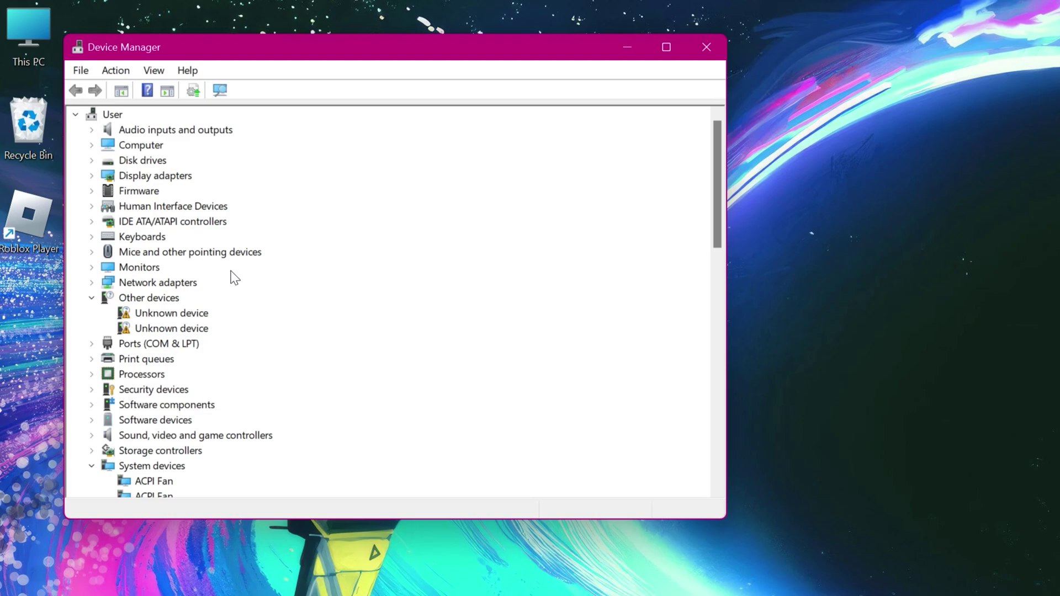
left_click(92, 282)
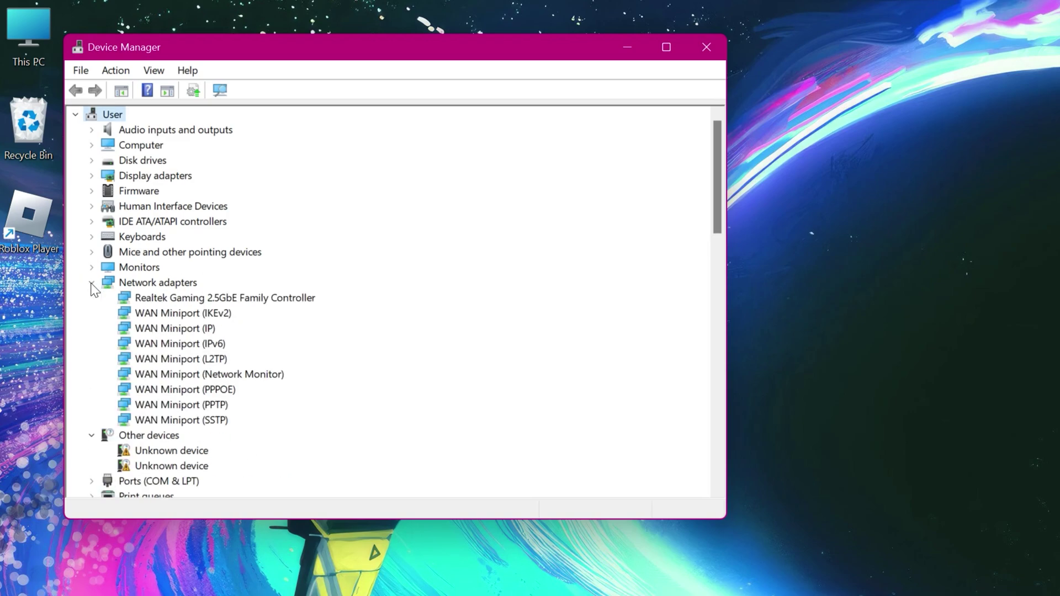
- Search automatically for updated drivers for the Realtek Gaming 2.5GbE Family Controller, including on Windows Update
right_click(130, 300)
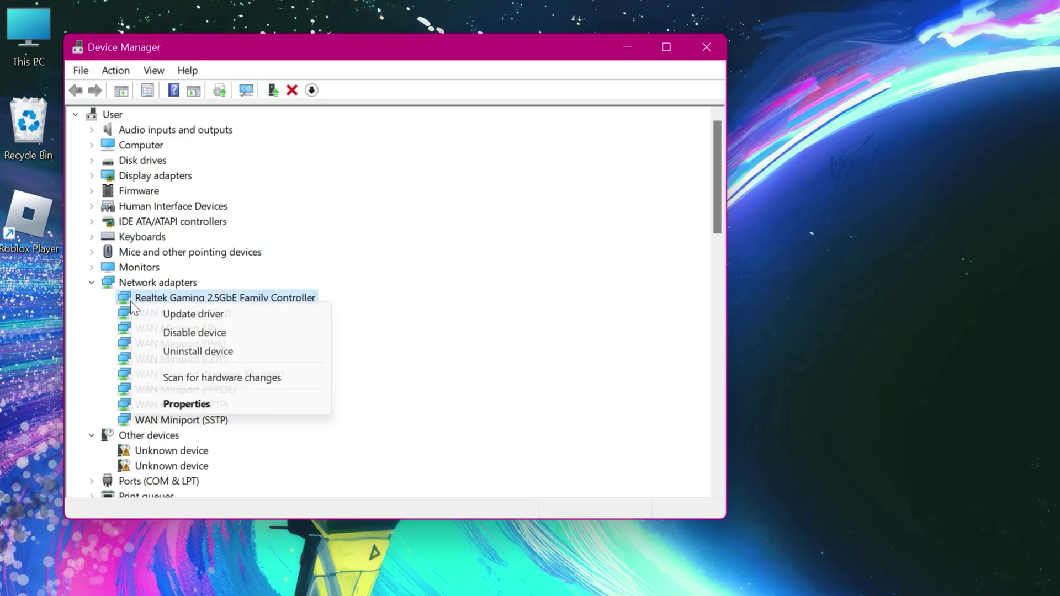
left_click(197, 313)
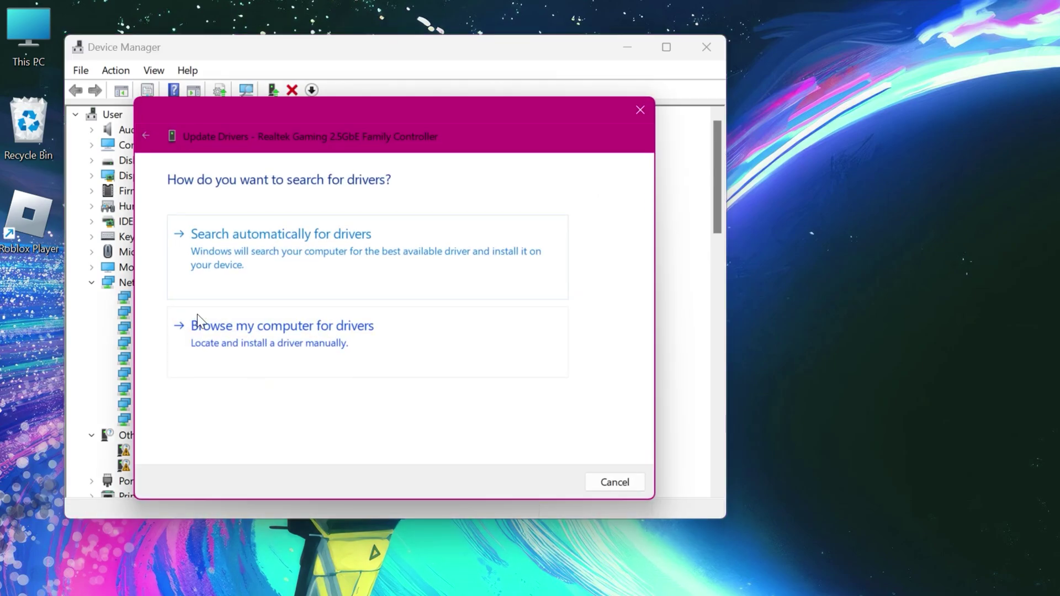
left_click(286, 266)
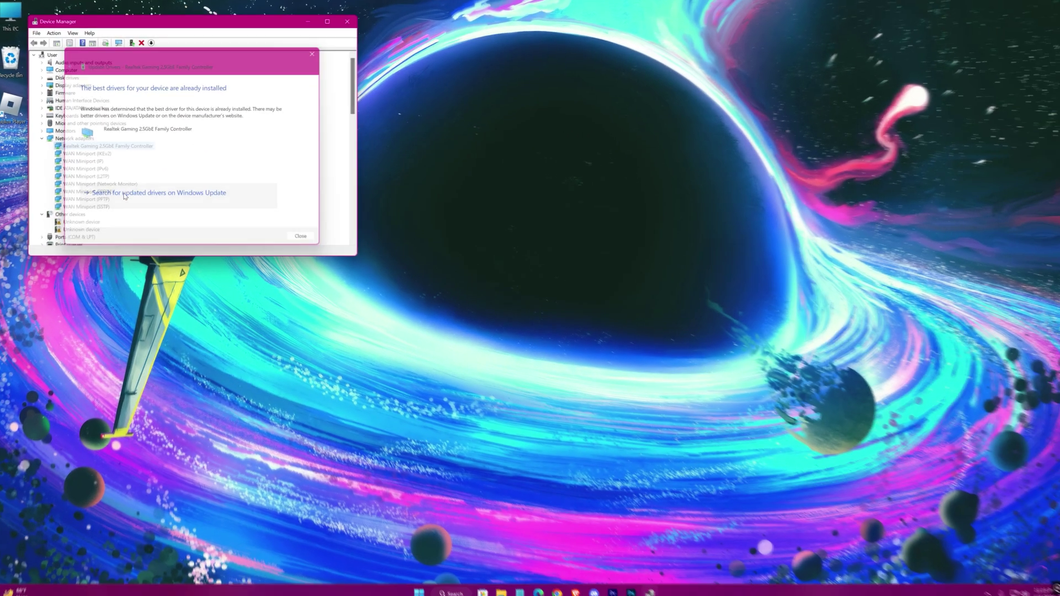
left_click(125, 193)
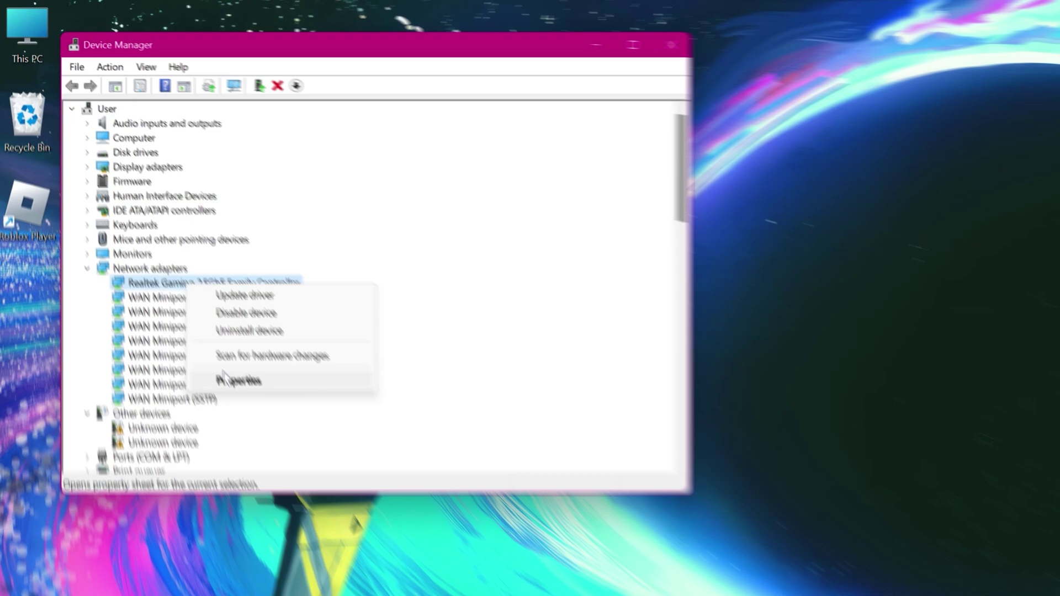
- Open the Realtek controller's advanced properties and set Advanced EEE and Energy-Efficient Ethernet to Disabled
left_click(237, 379)
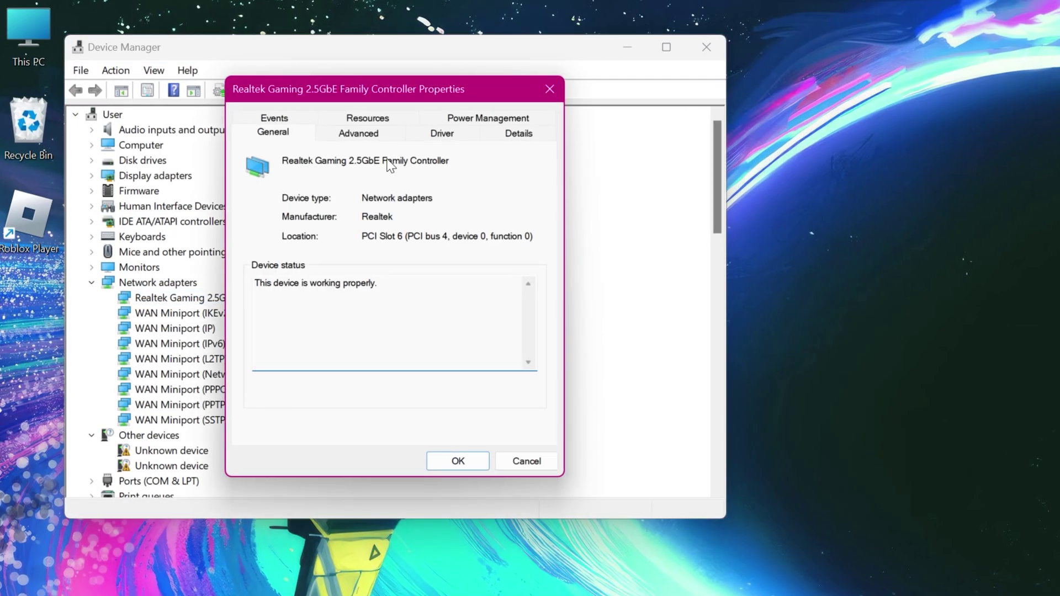
left_click(359, 133)
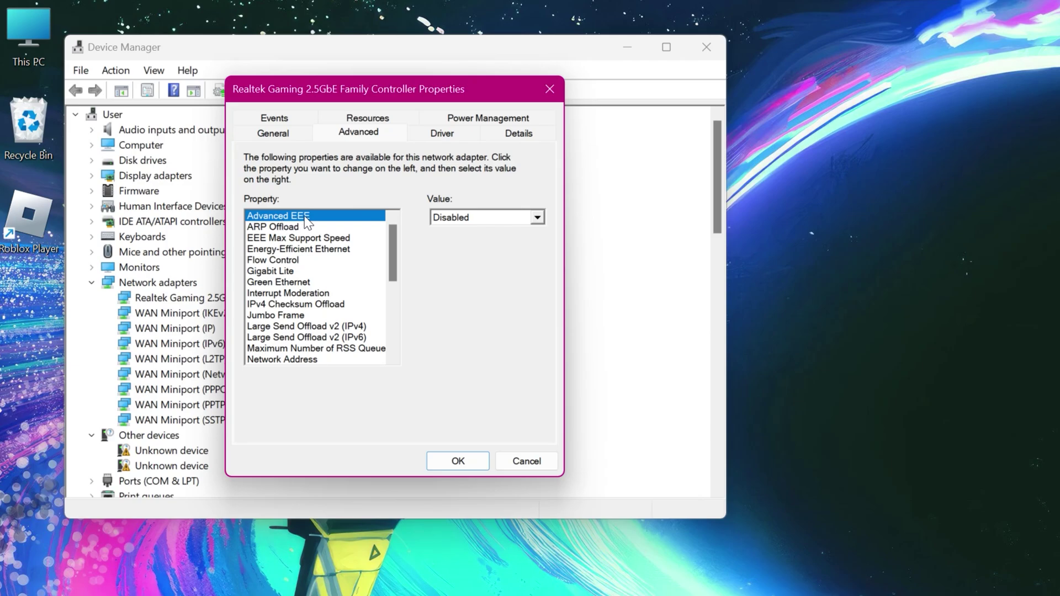
left_click(485, 217)
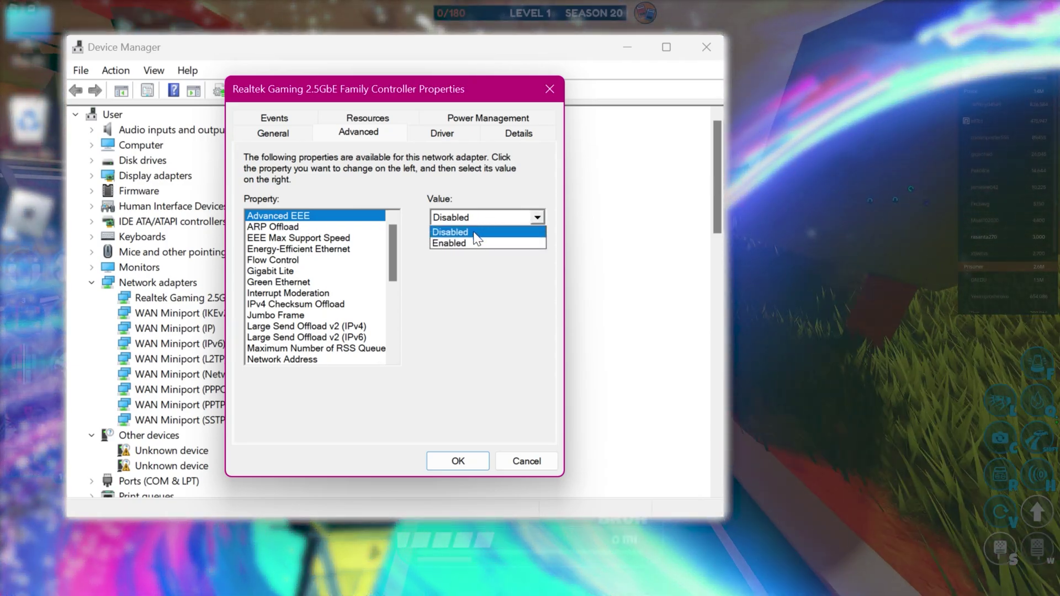
left_click(475, 229)
left_click(309, 249)
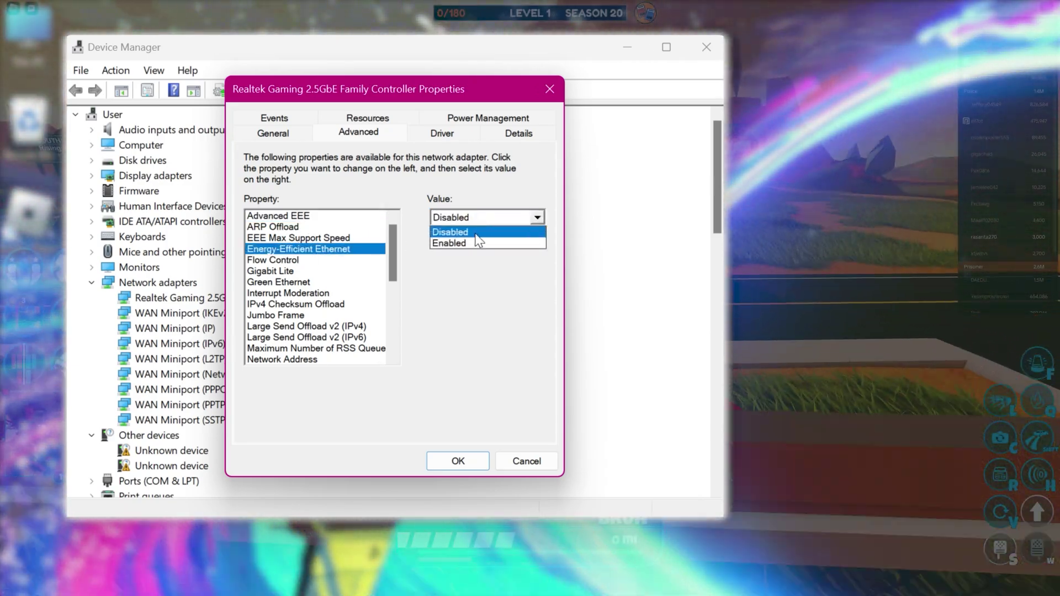
- Set the Gigabit Lite and Green Ethernet properties of the adapter to Disabled
left_click(268, 271)
left_click(469, 217)
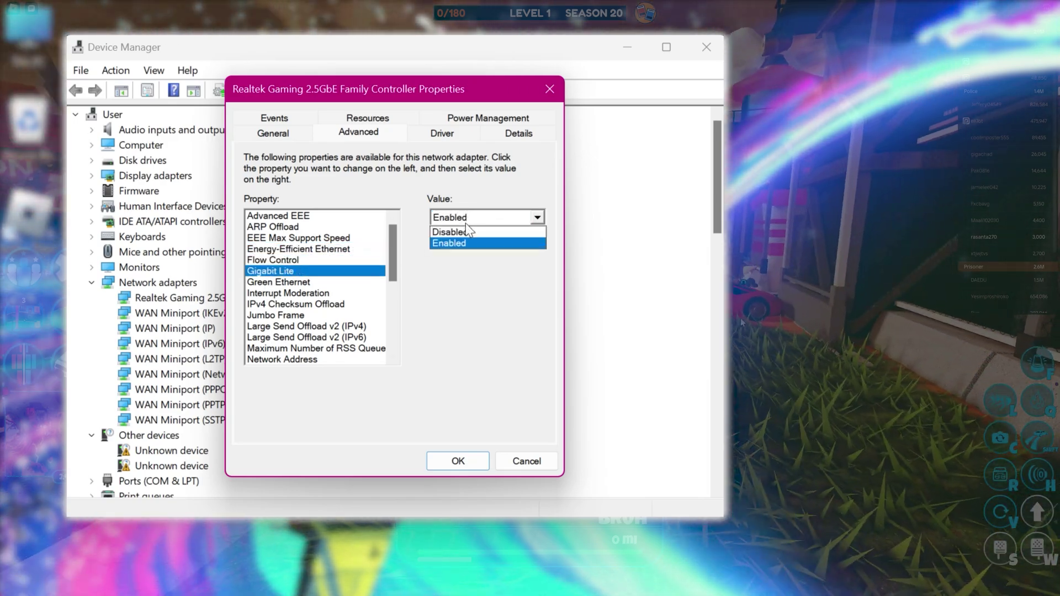
left_click(474, 239)
left_click(293, 282)
left_click(469, 218)
left_click(468, 230)
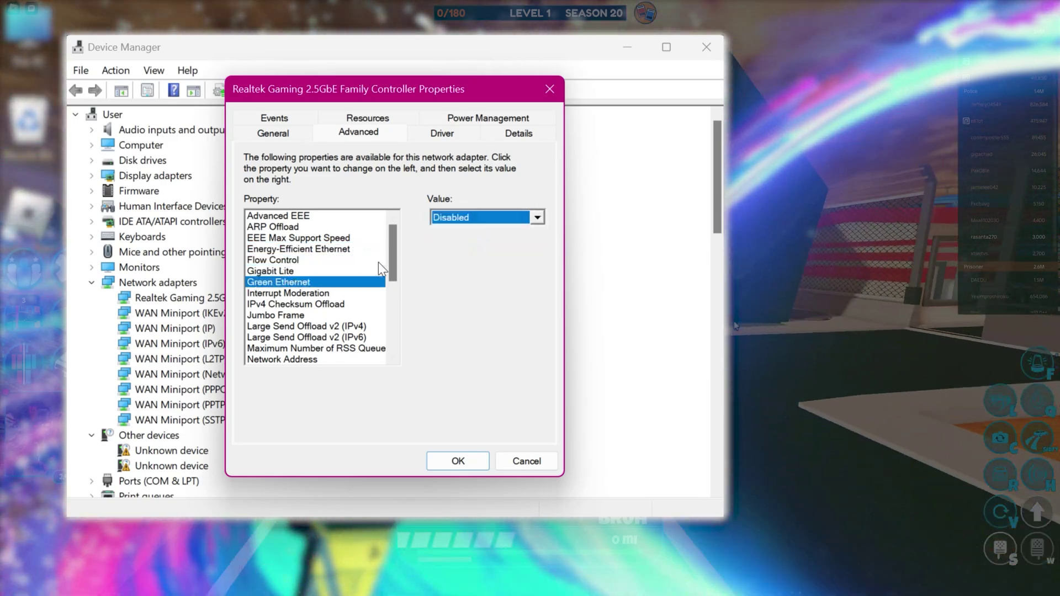
- Set the adapter's IPv4 Checksum Offload and Power Saving Mode properties to Disabled
left_click(301, 304)
left_click(469, 217)
left_click(468, 230)
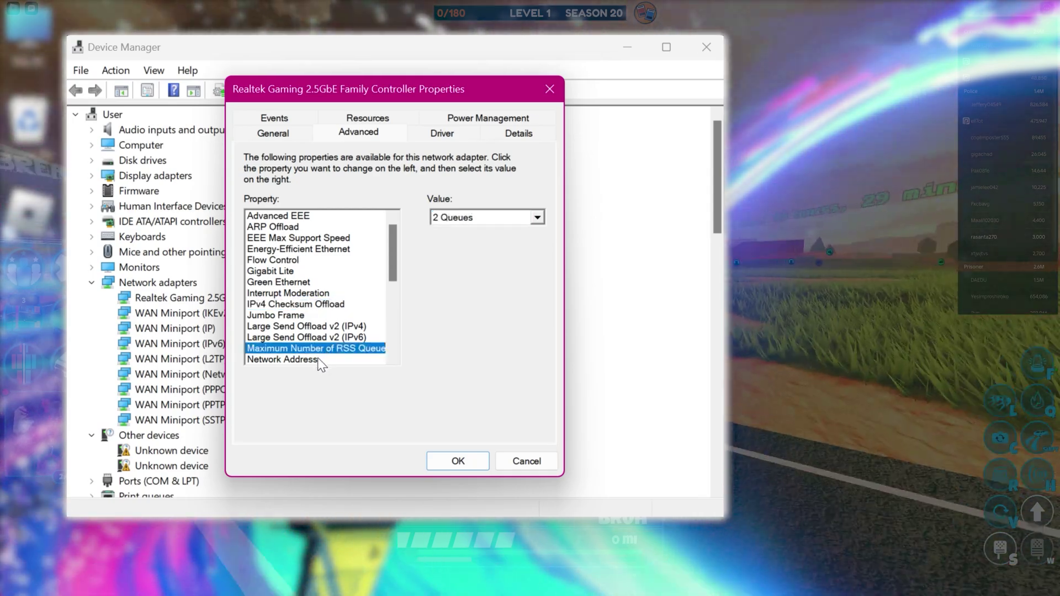
left_click(317, 360)
scroll(328, 331, "down", 2)
left_click(312, 317)
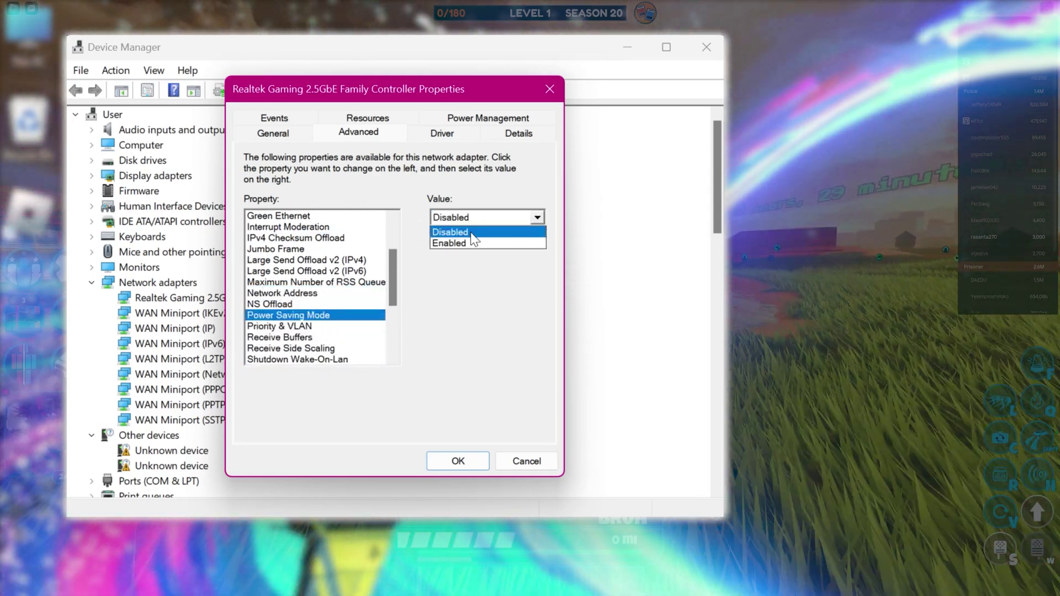
scroll(288, 311, "down", 2)
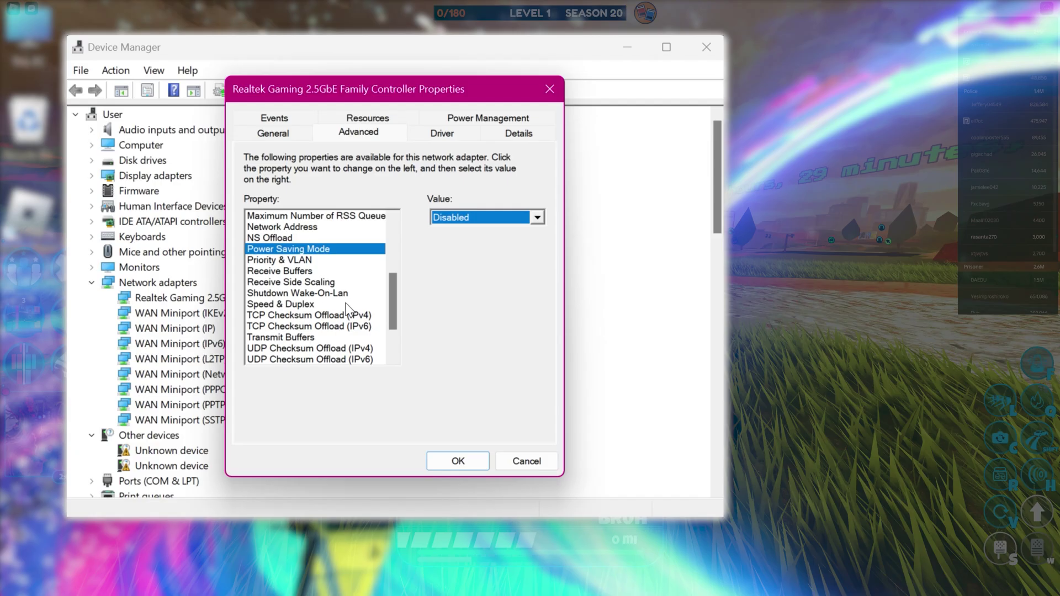
- Set Speed & Duplex to Auto Negotiation and Wake on Magic Packet to Disabled
left_click(419, 228)
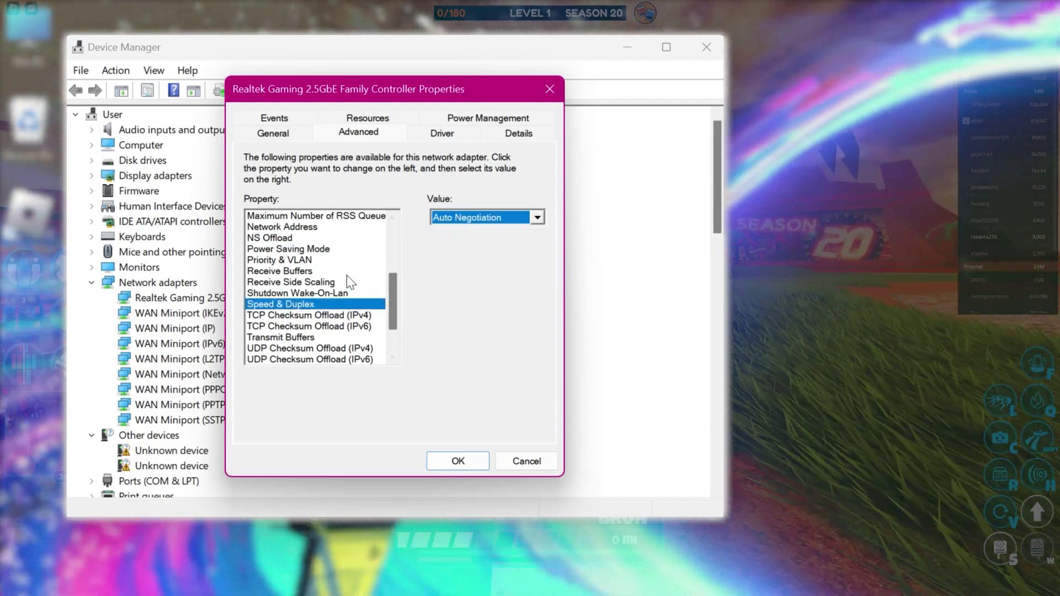
scroll(352, 286, "down", 2)
left_click(309, 326)
left_click(486, 217)
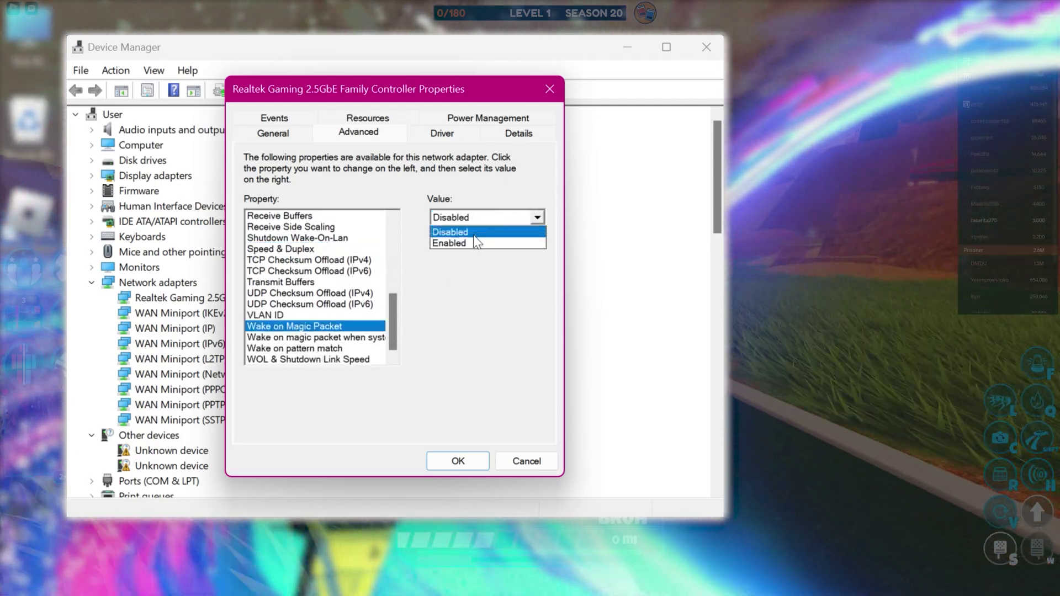
left_click(469, 228)
- Set the remaining wake properties to Disabled, choose the first WOL & Shutdown Link Speed value, and apply the adapter settings
left_click(315, 337)
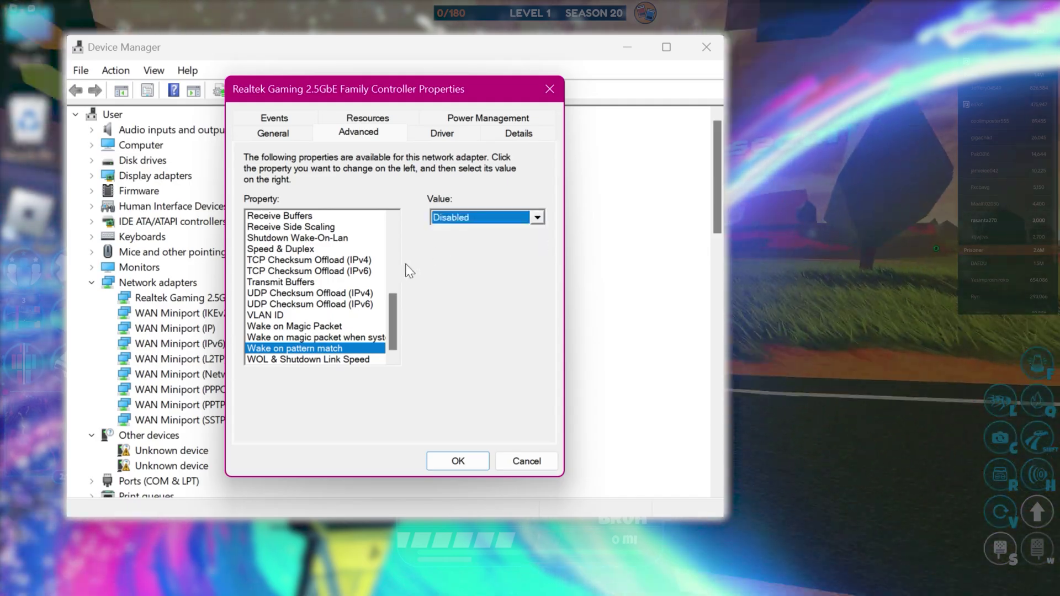
left_click(291, 359)
left_click(465, 220)
left_click(449, 232)
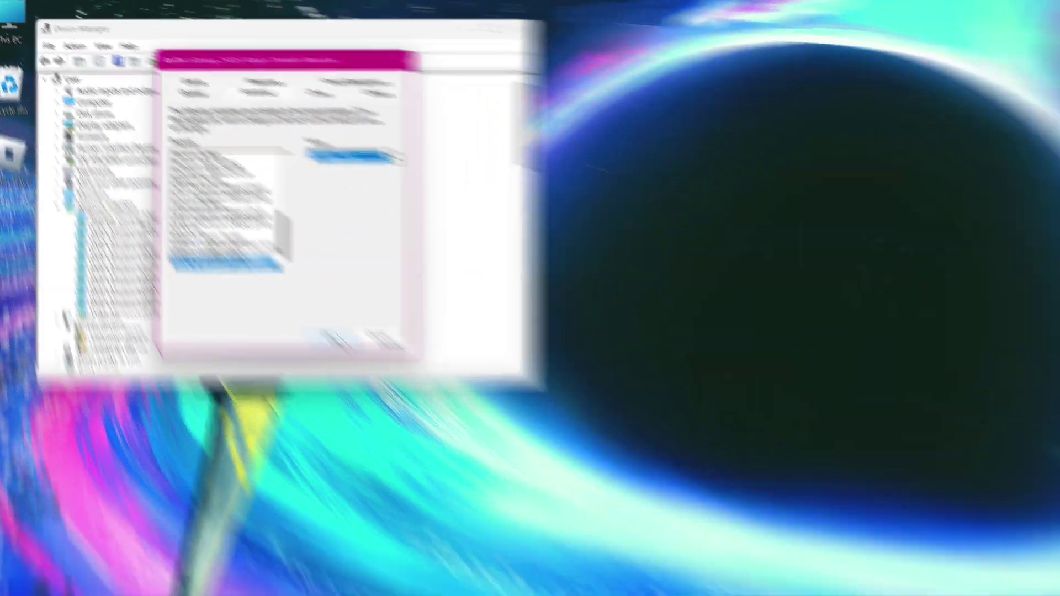
left_click(458, 461)
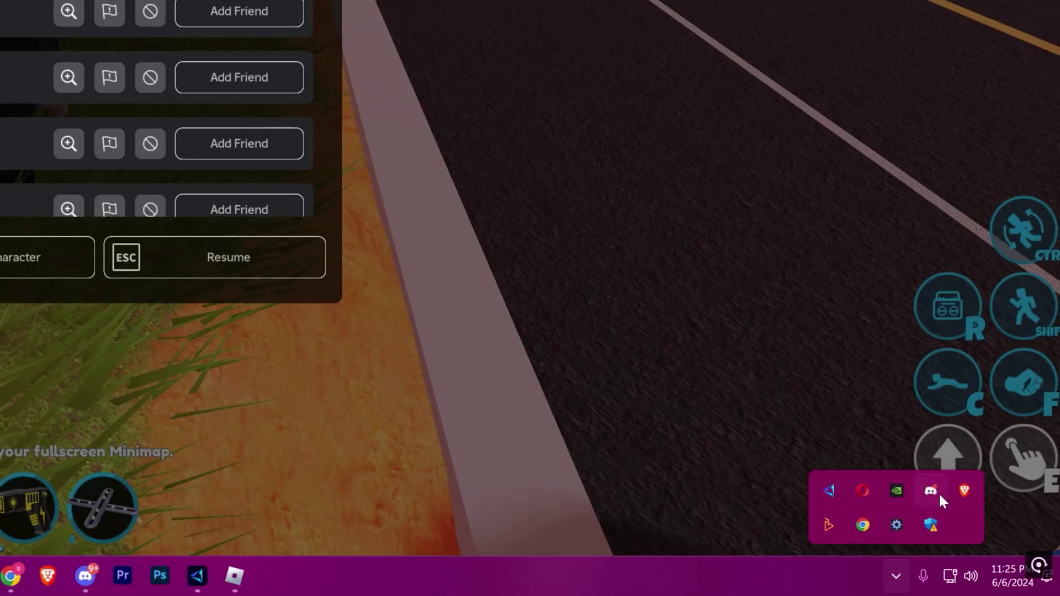
- Quit Discord running in the background
right_click(933, 492)
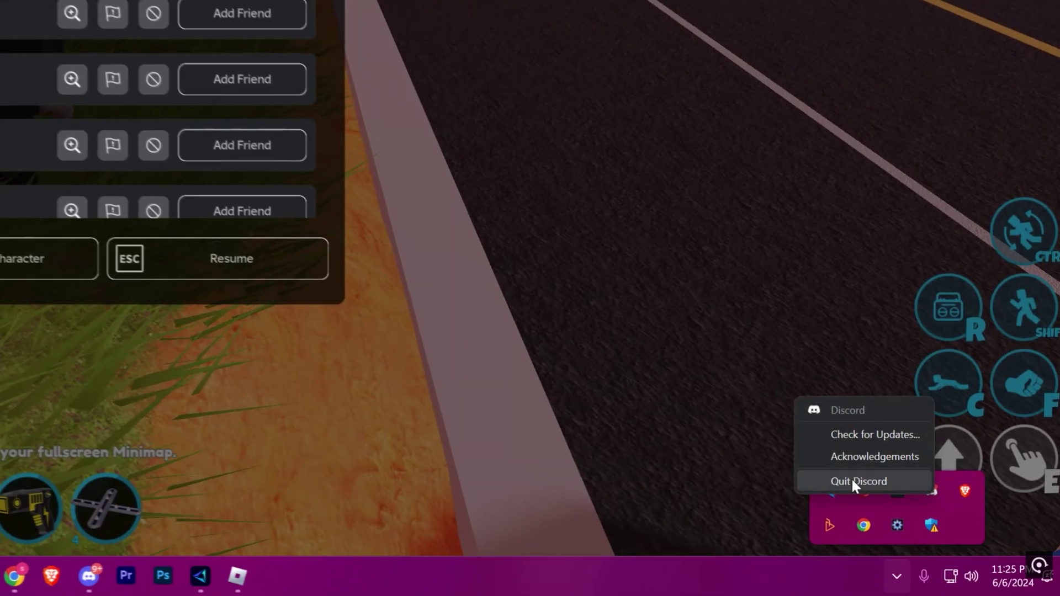
left_click(851, 479)
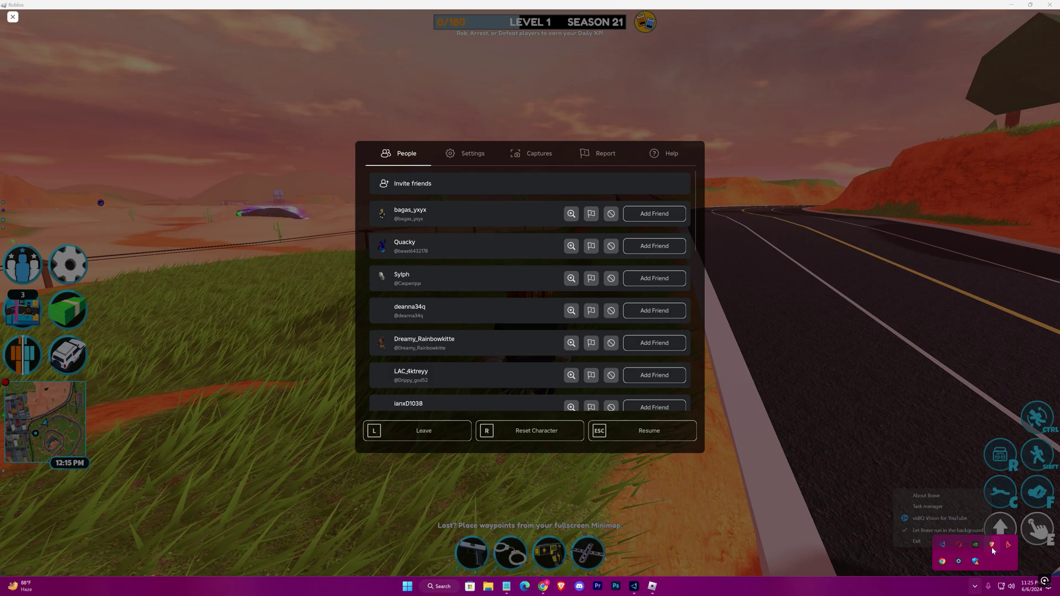